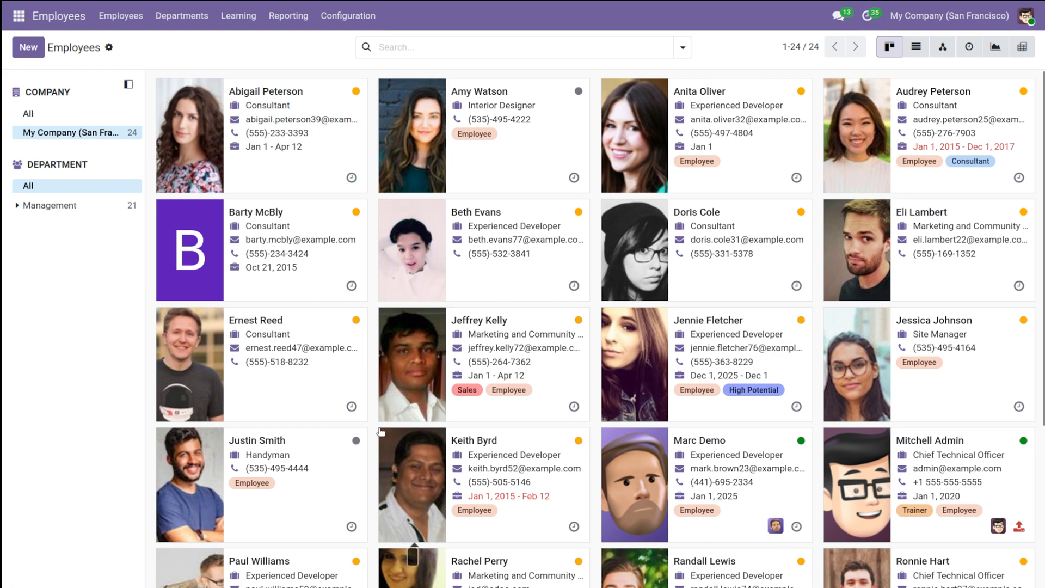
Step: Create a new department named Engineering
left_click(194, 22)
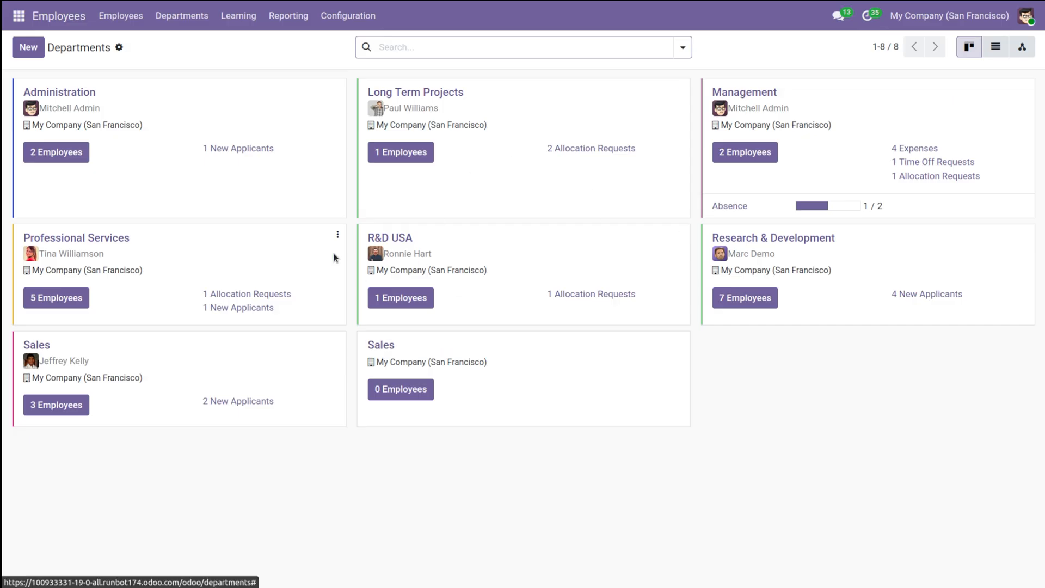
left_click(27, 57)
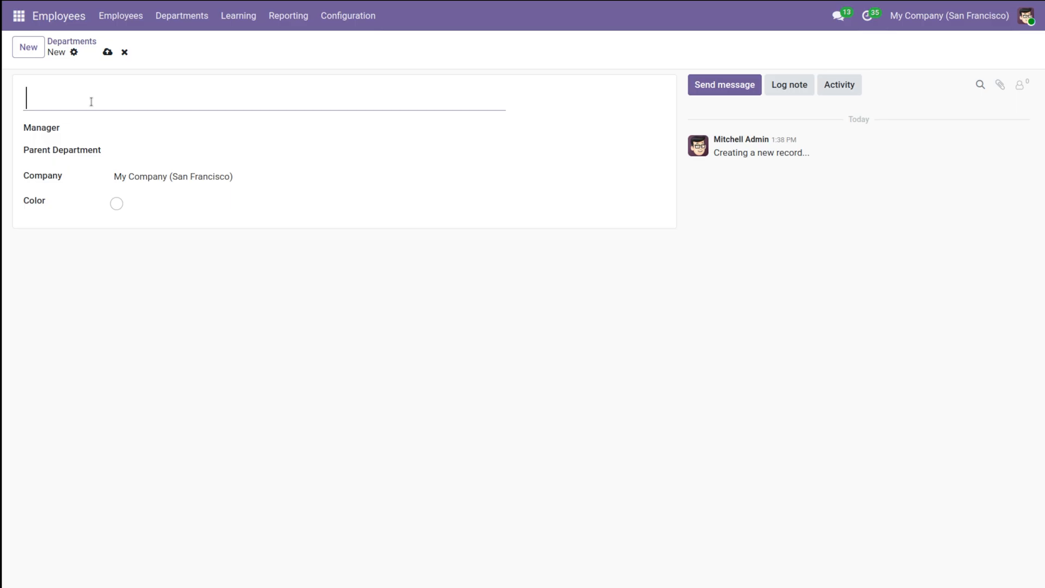
type("Engineering")
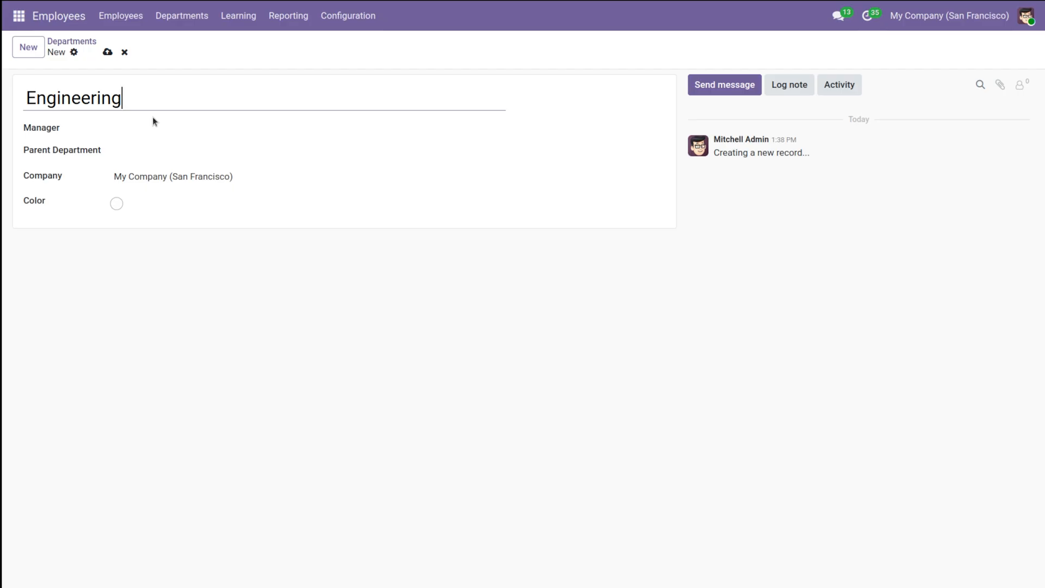
Step: Assign the first suggested employee as the department's manager, set the parent department to Management / Administration, and save the record
left_click(163, 131)
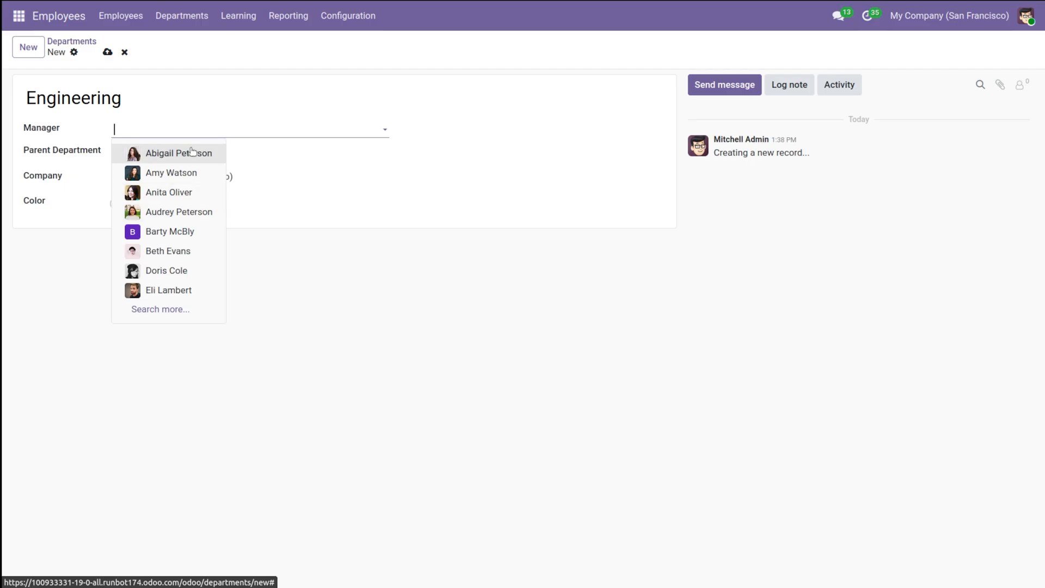
left_click(192, 152)
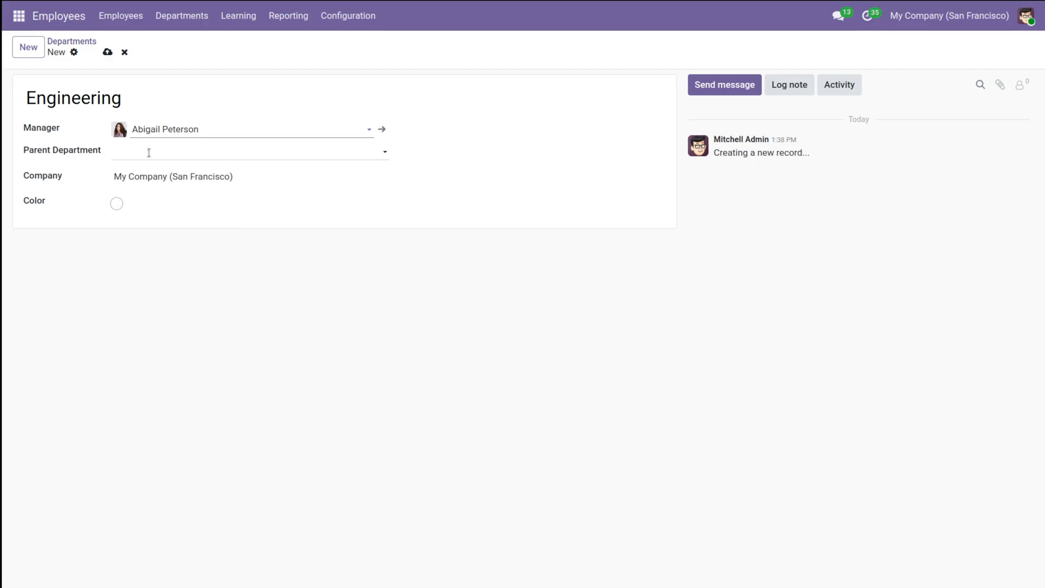
left_click(197, 157)
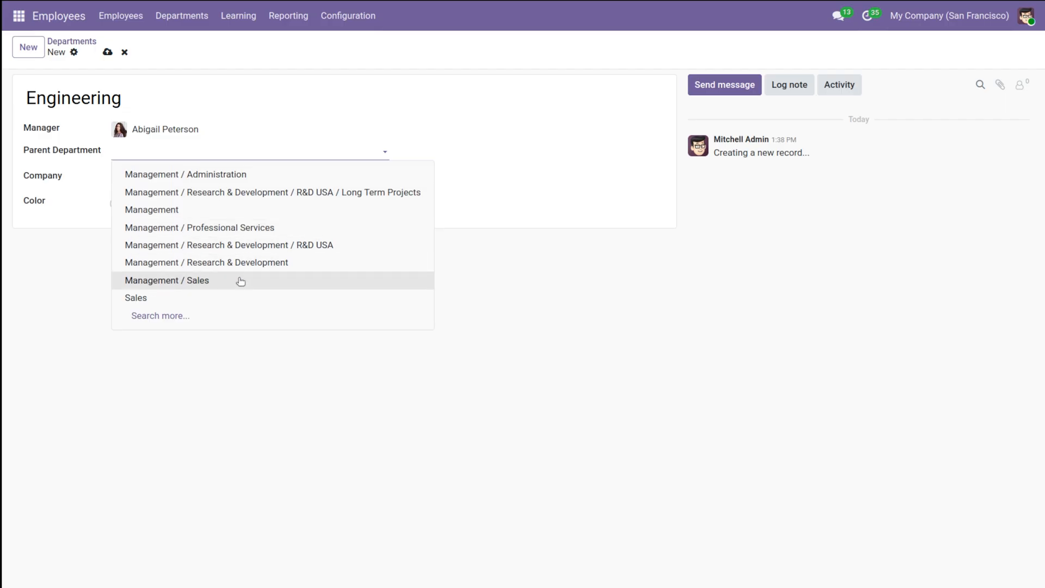
left_click(196, 175)
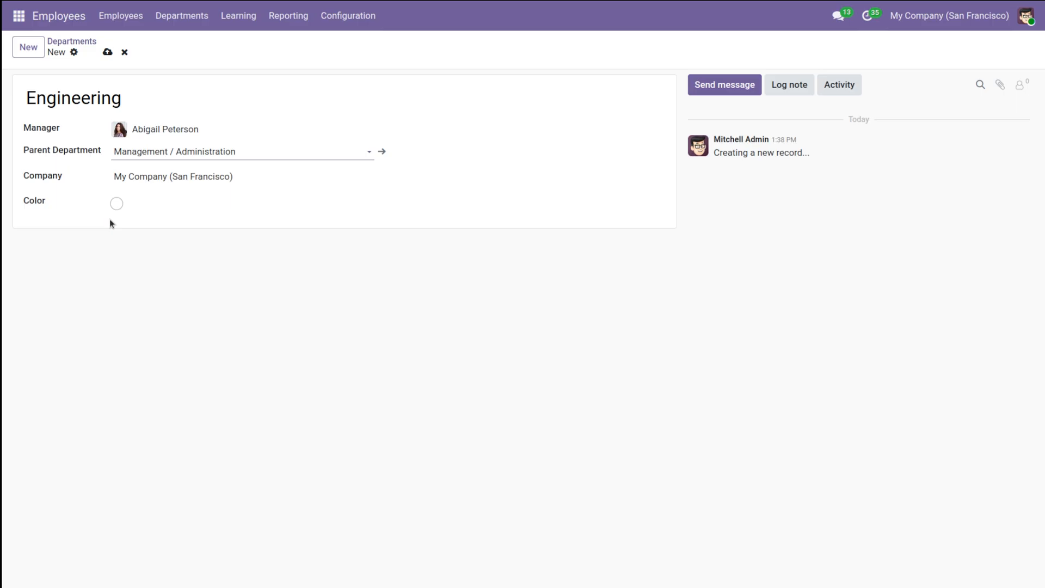
left_click(108, 54)
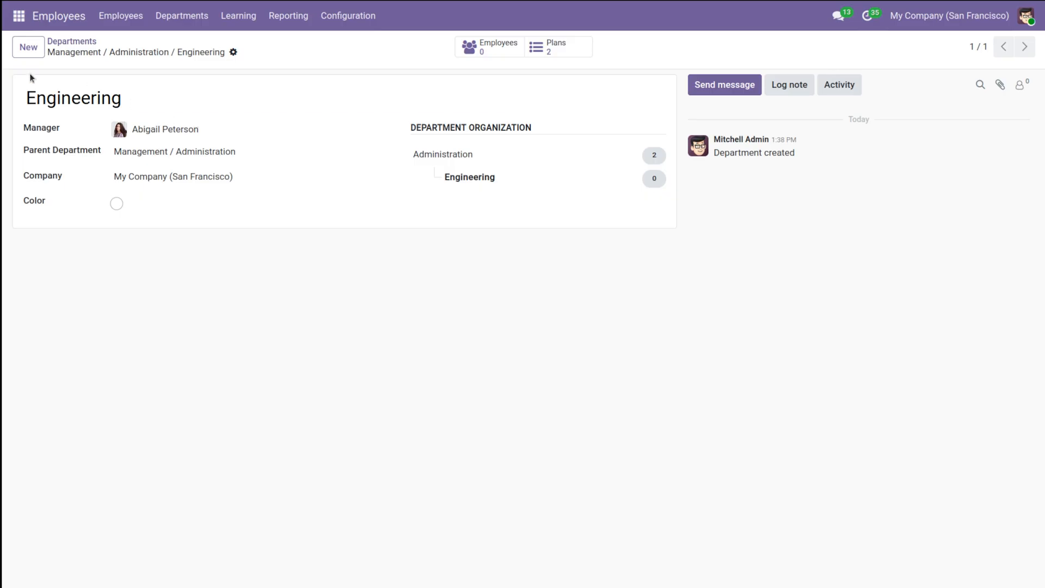
Step: Switch to the Recruitment app
left_click(11, 21)
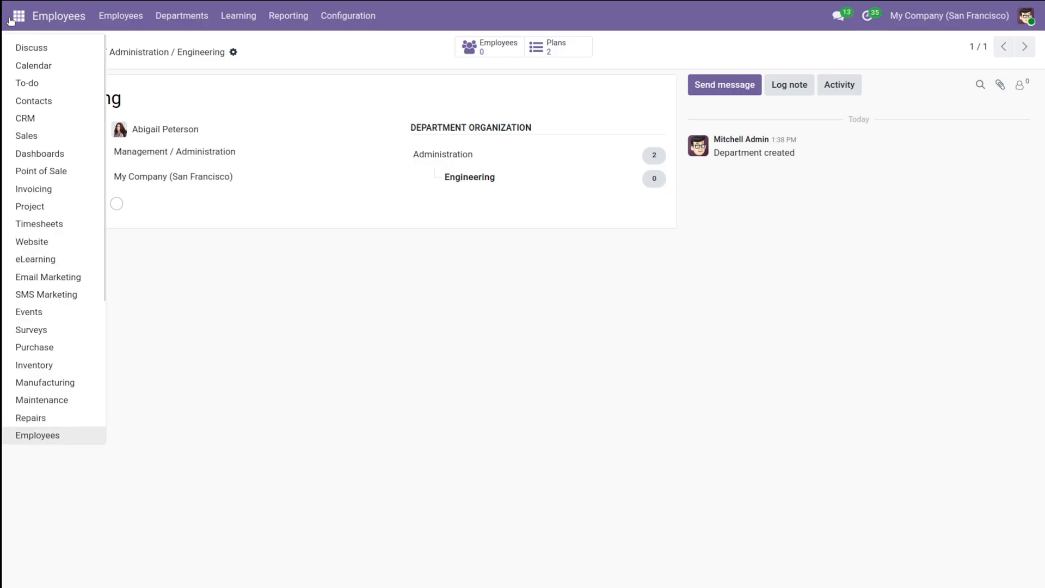
scroll(66, 429, "down", 2)
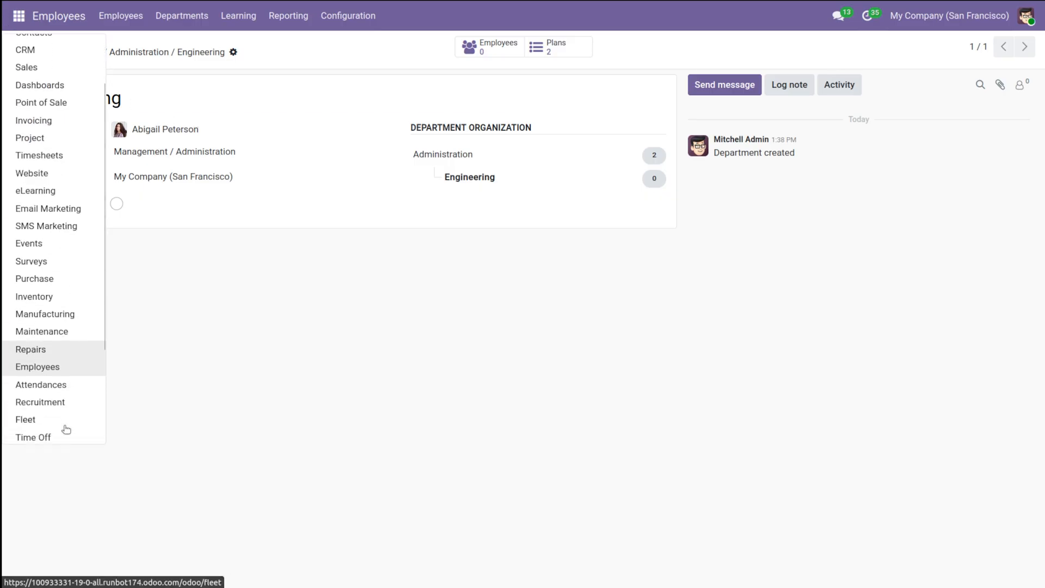
left_click(63, 402)
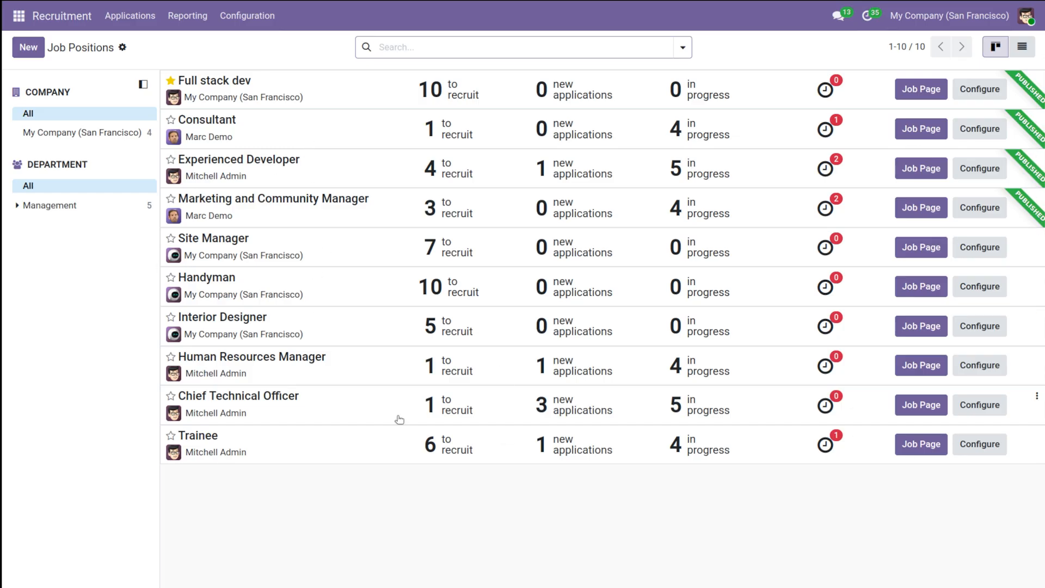
left_click(31, 49)
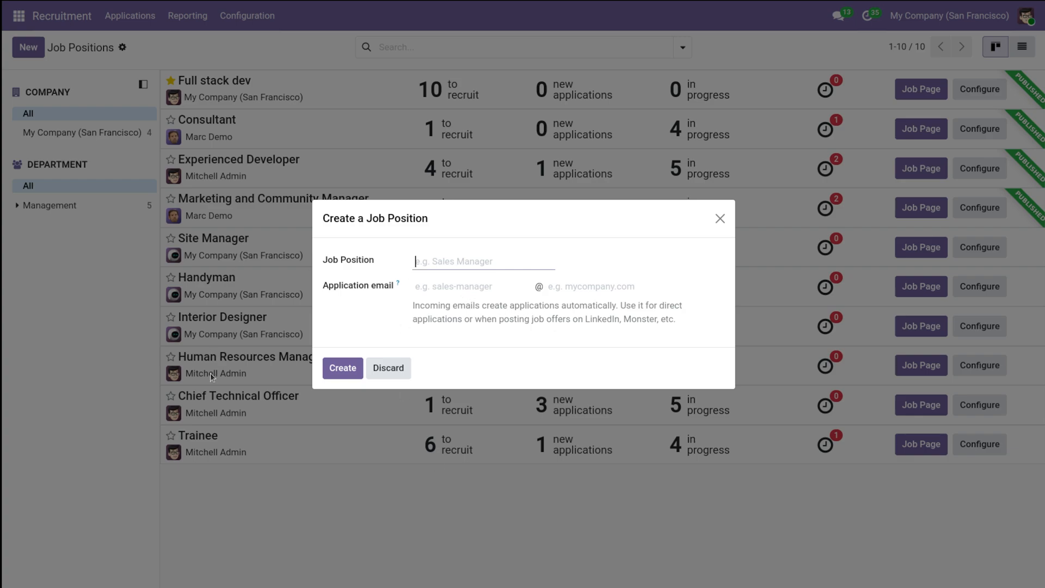
left_click(379, 374)
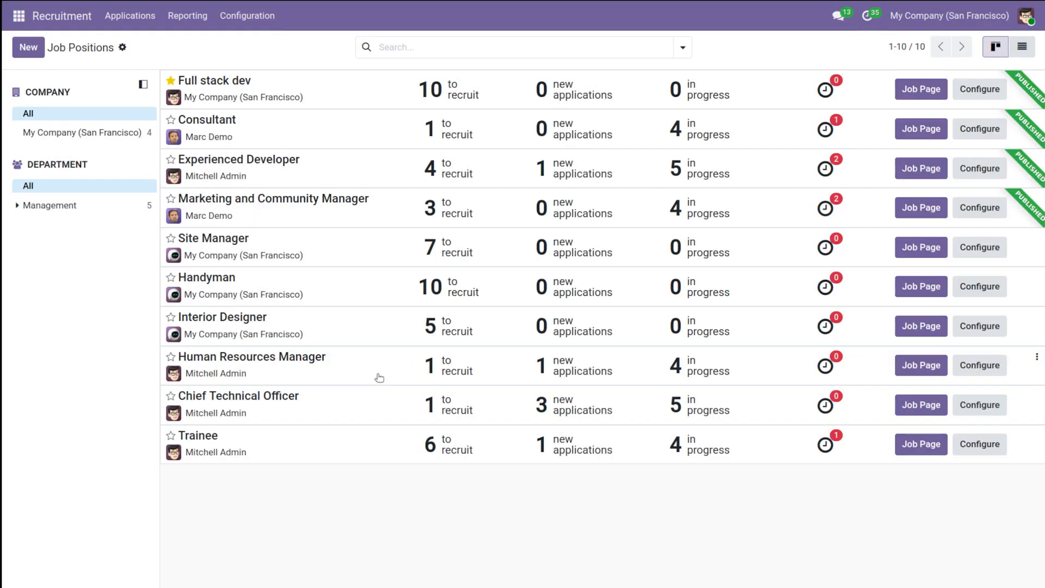
left_click(339, 91)
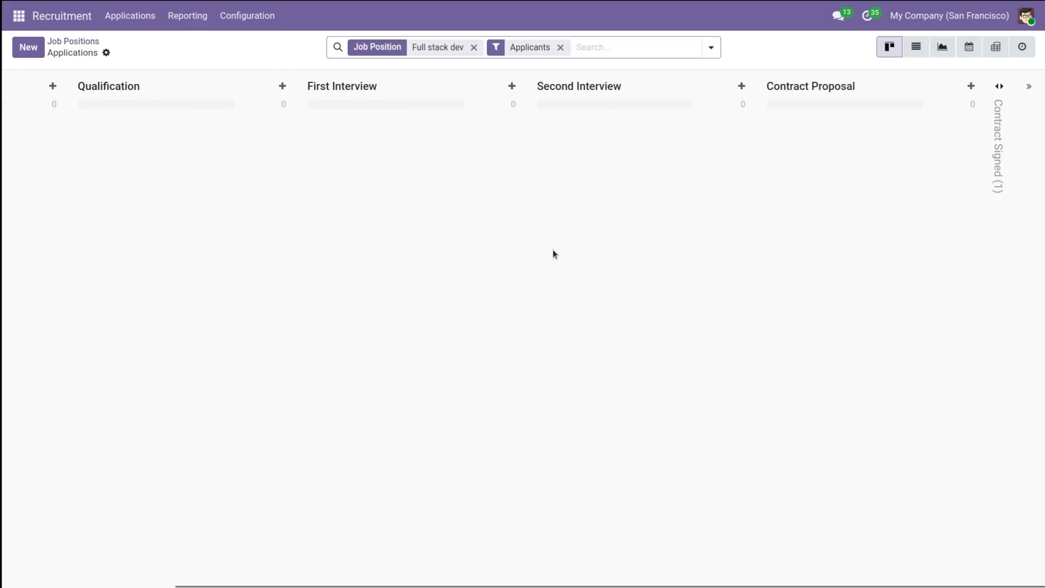
left_click(85, 42)
left_click(36, 49)
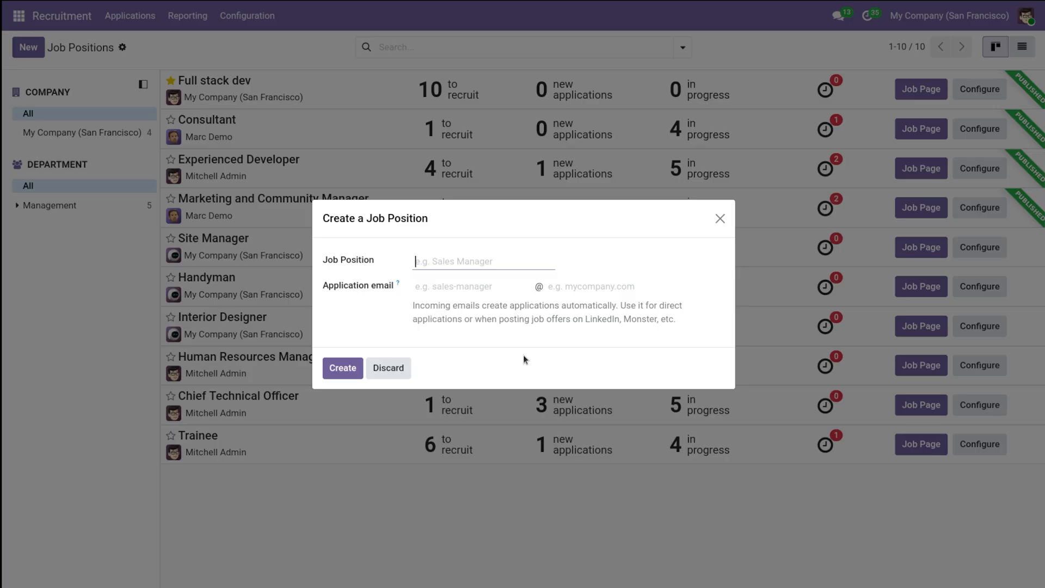
left_click(719, 219)
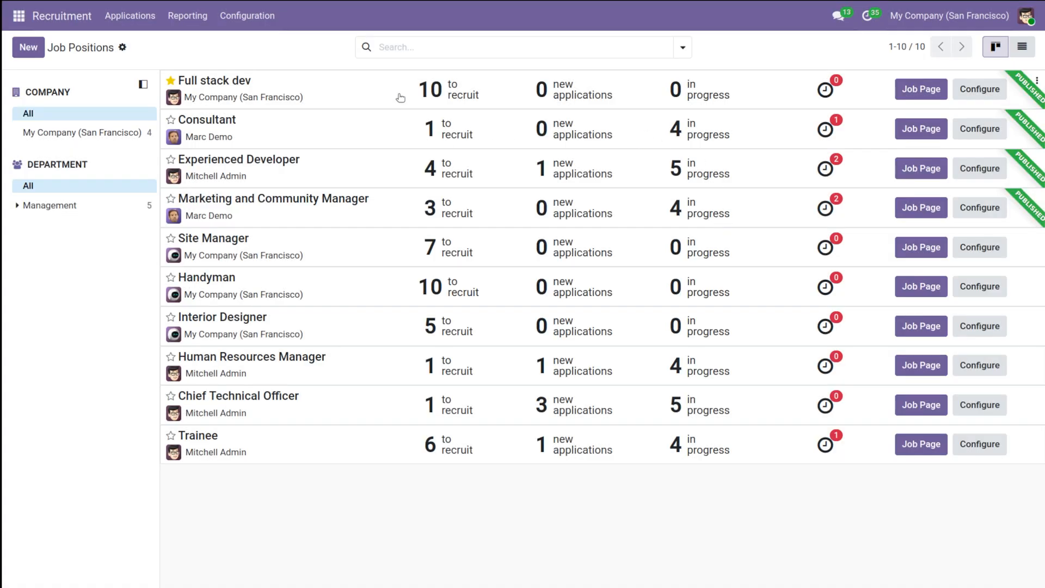
left_click(401, 98)
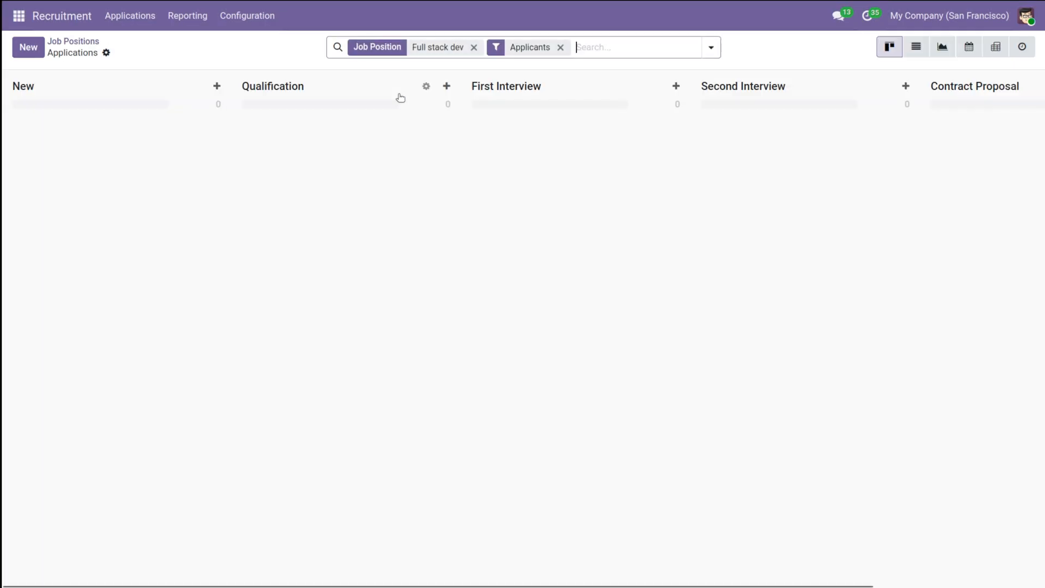
left_click(70, 42)
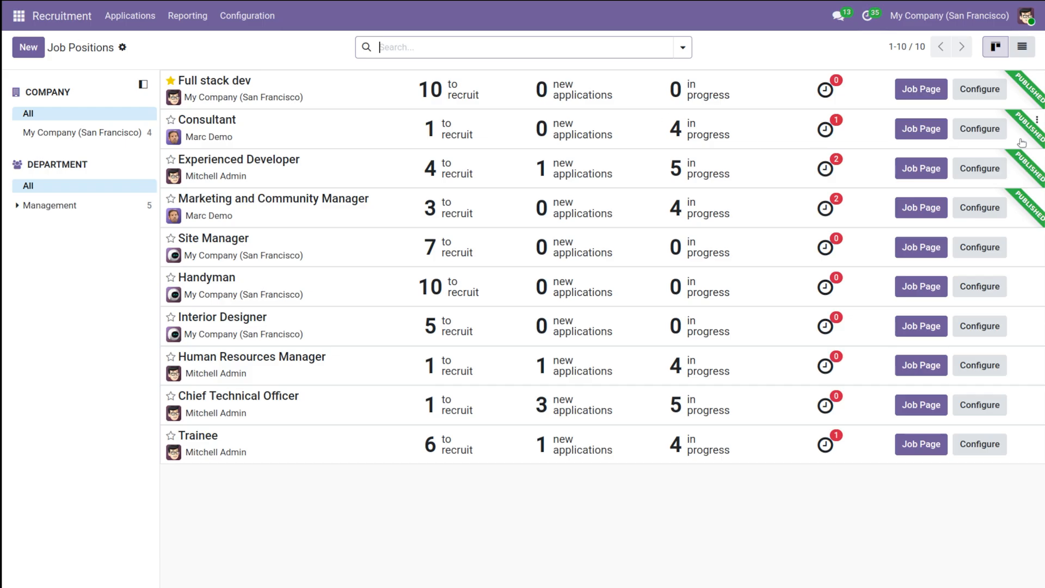
Step: Review the Full stack dev job position's configuration, including its summary, application info, trackers and details
left_click(971, 89)
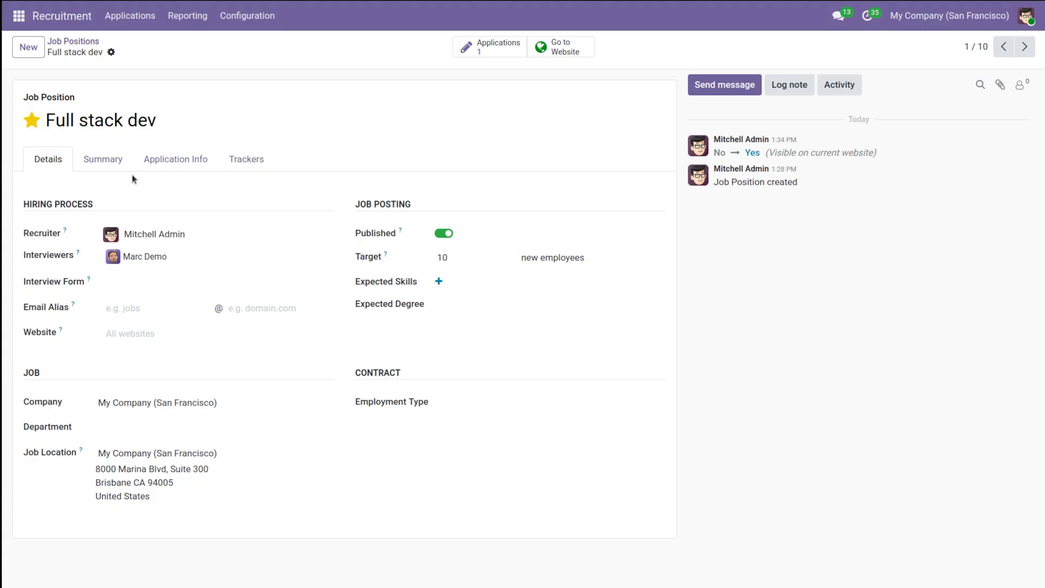
left_click(106, 168)
left_click(162, 165)
left_click(257, 159)
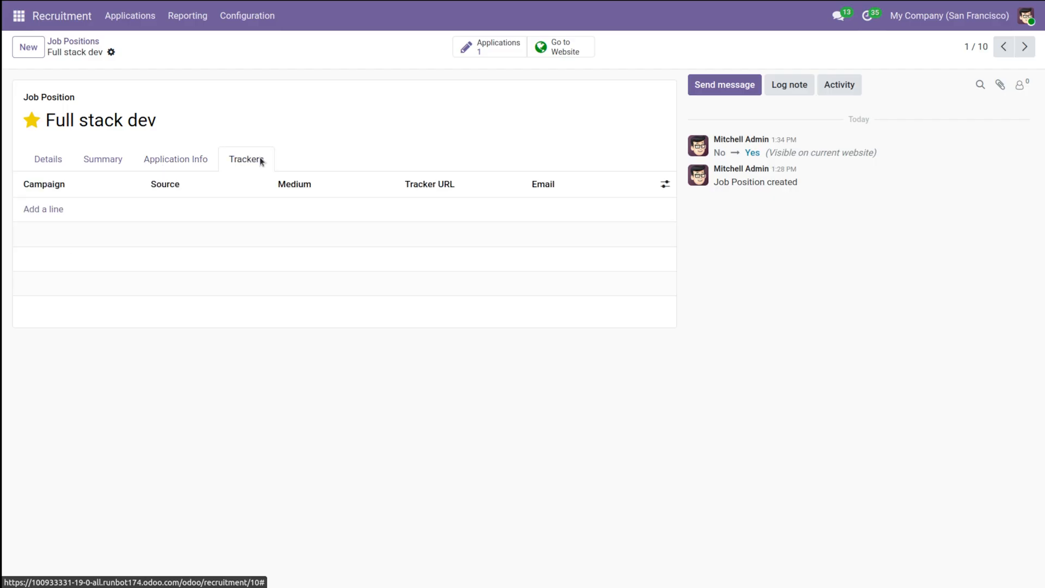
left_click(50, 160)
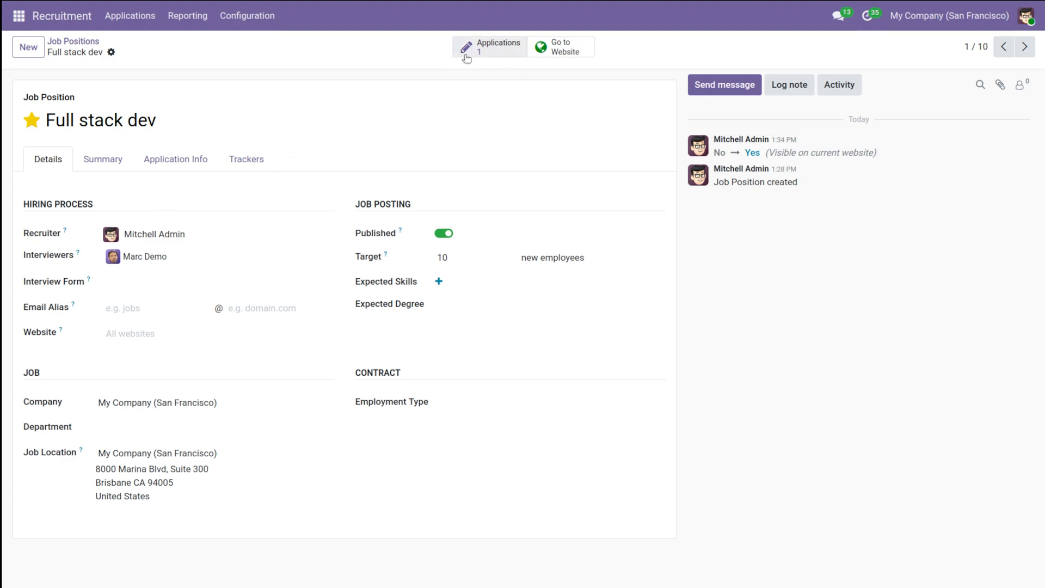
Step: Open the applications pipeline of the Full stack dev position and unfold the Contract Signed stage
left_click(76, 42)
left_click(284, 92)
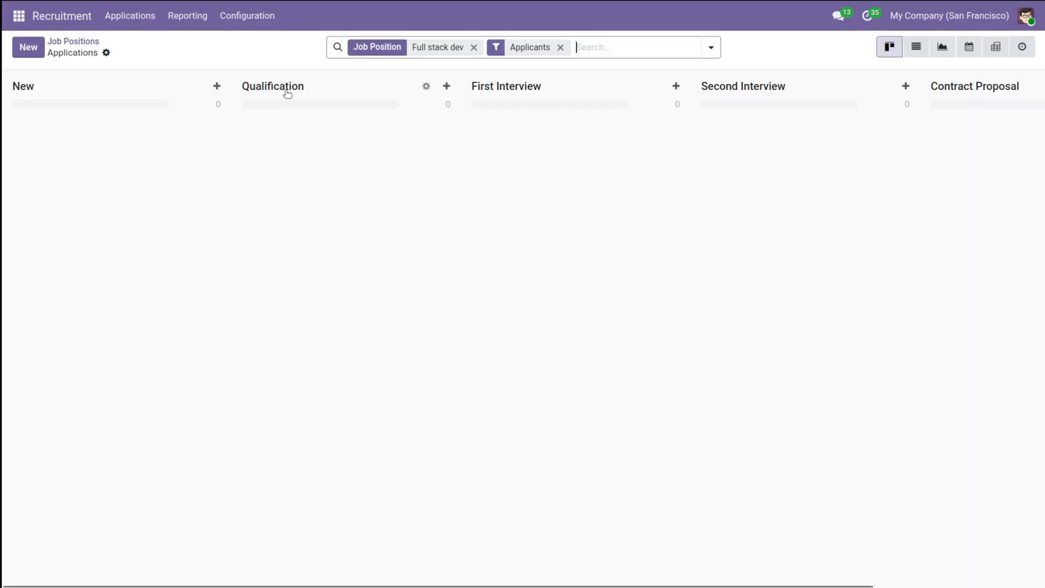
scroll(397, 333, "right", 3)
scroll(397, 333, "left", 3)
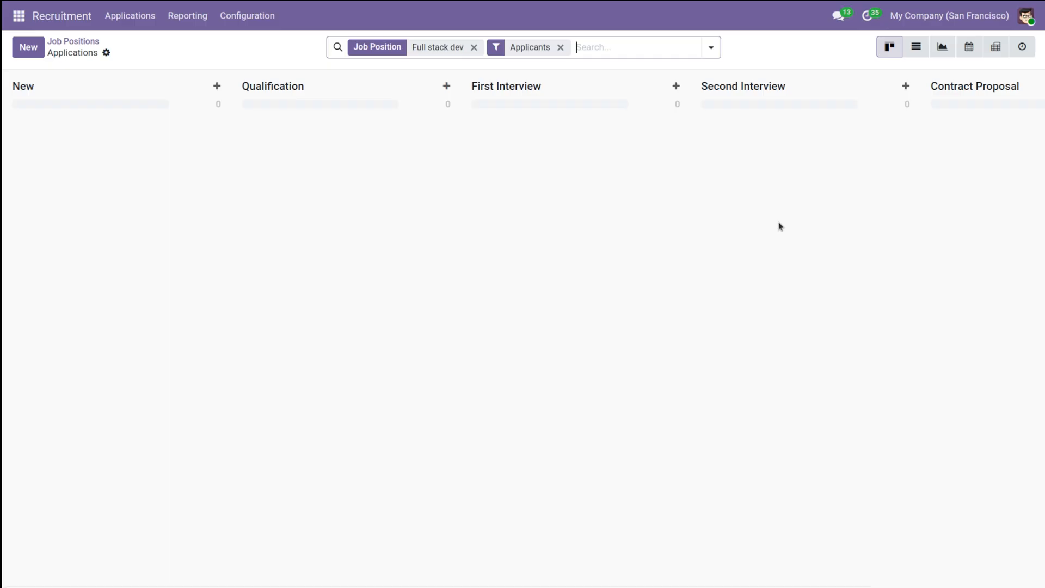
scroll(815, 233, "right", 3)
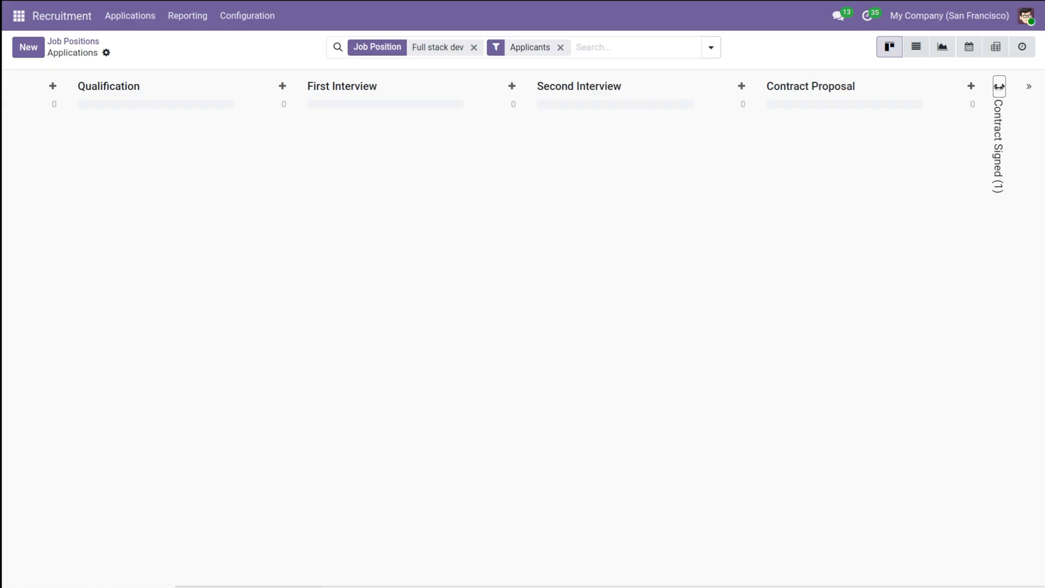
left_click(999, 86)
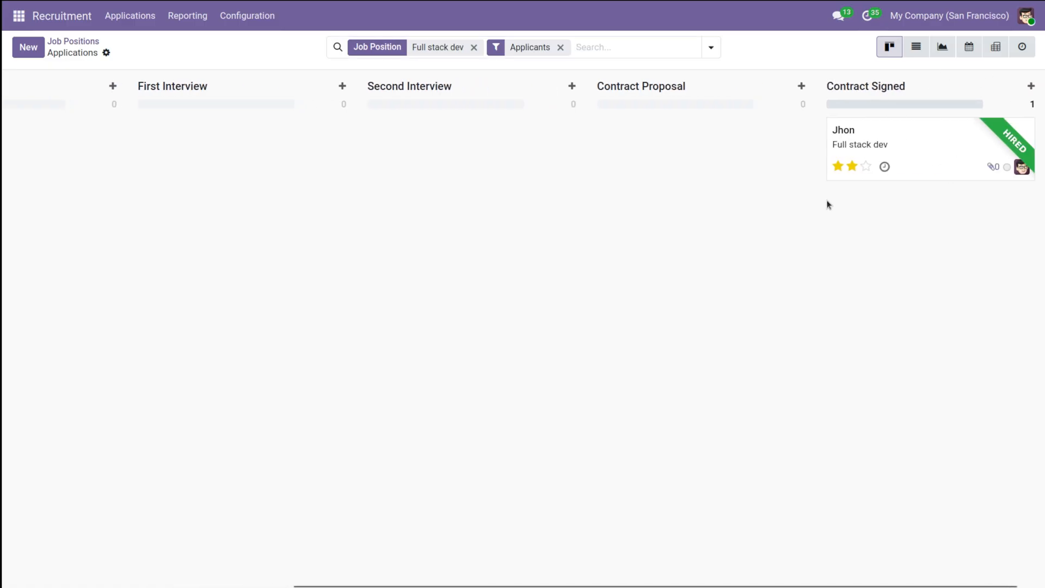
scroll(701, 178, "left", 5)
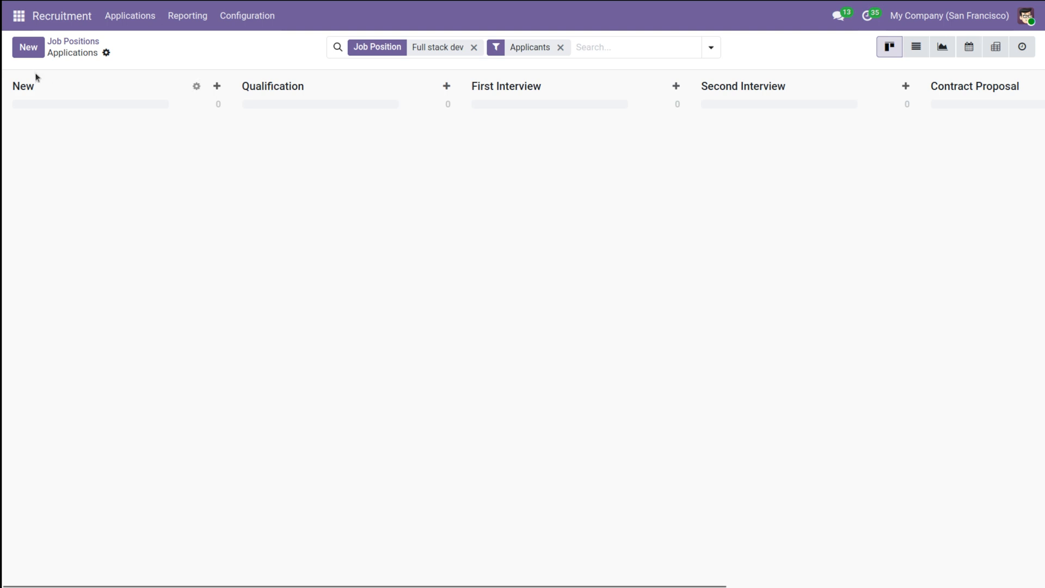
Step: Create an applicant for Full stack dev with the applicant's name and e-mail, an evaluation of Very Good, and save the record
left_click(29, 47)
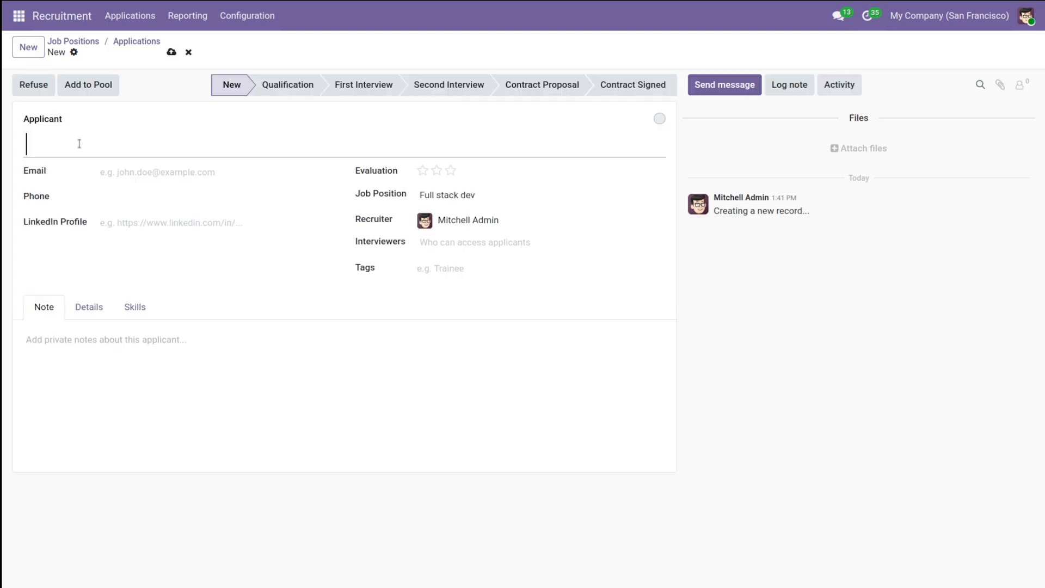
type("Jerry")
left_click(136, 171)
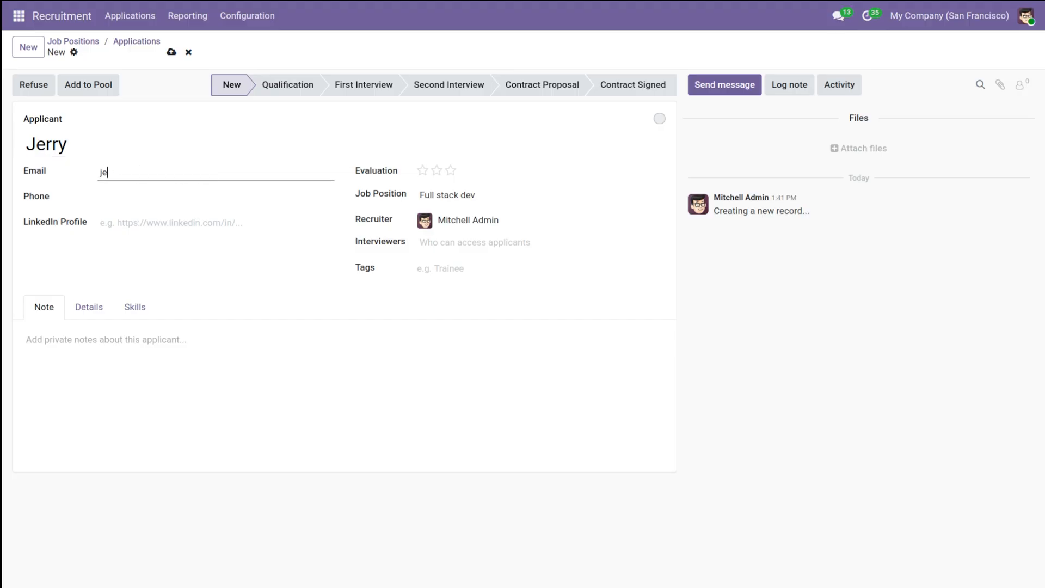
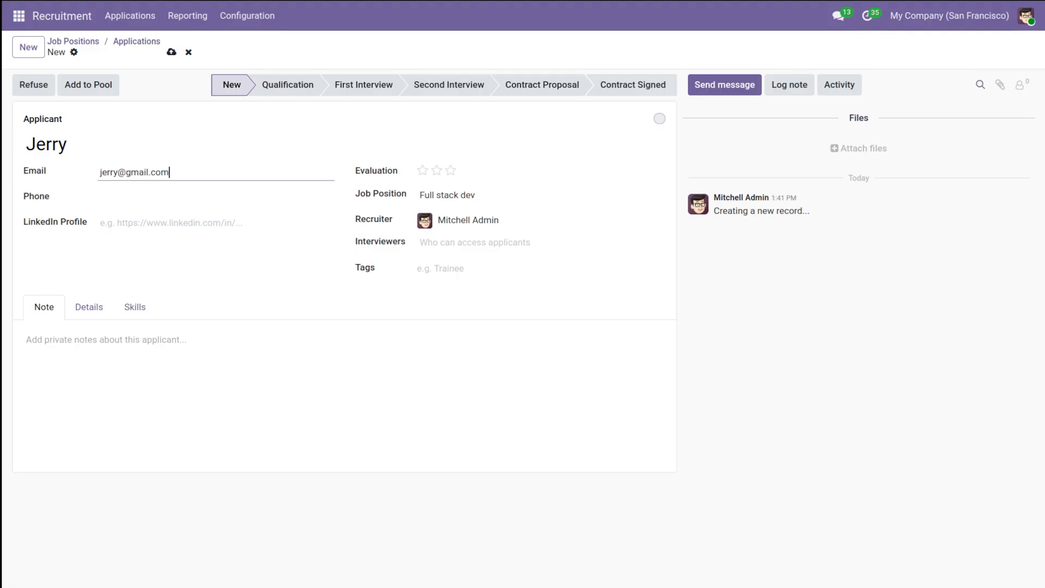
left_click(435, 173)
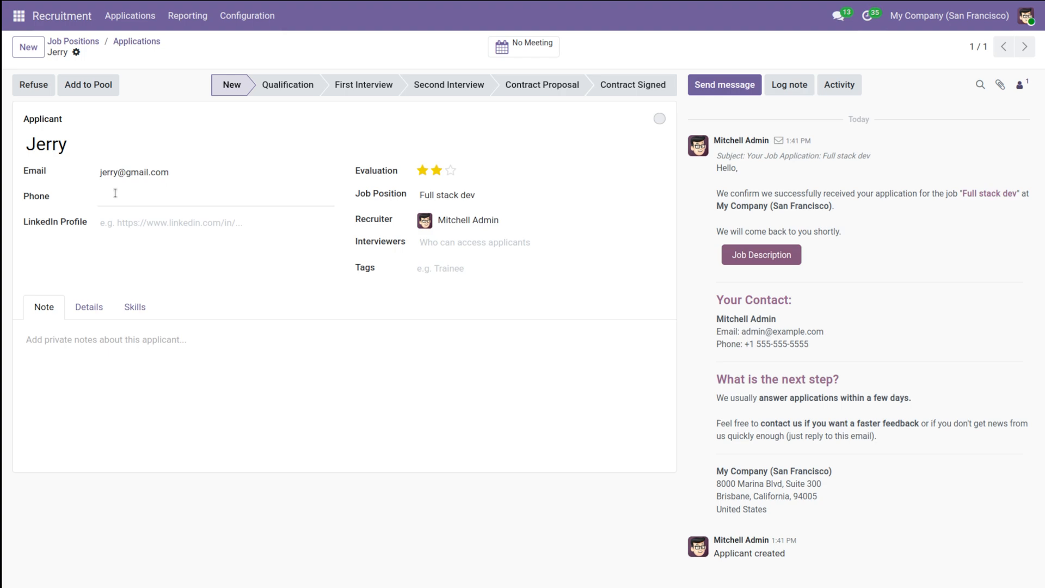
Step: Review the skills, details and note sections of the new applicant's record
left_click(139, 307)
left_click(139, 308)
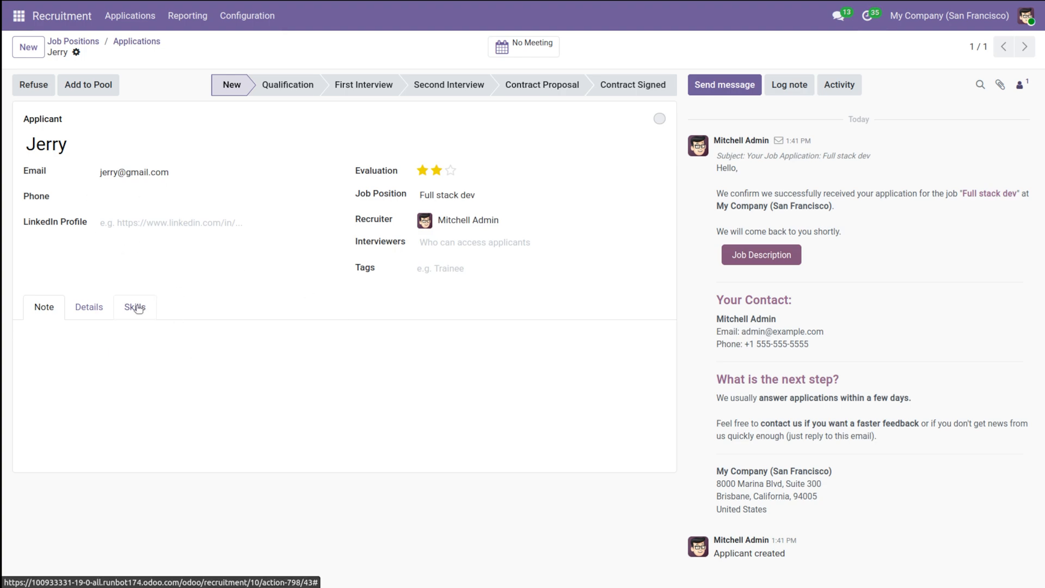
left_click(100, 308)
left_click(44, 307)
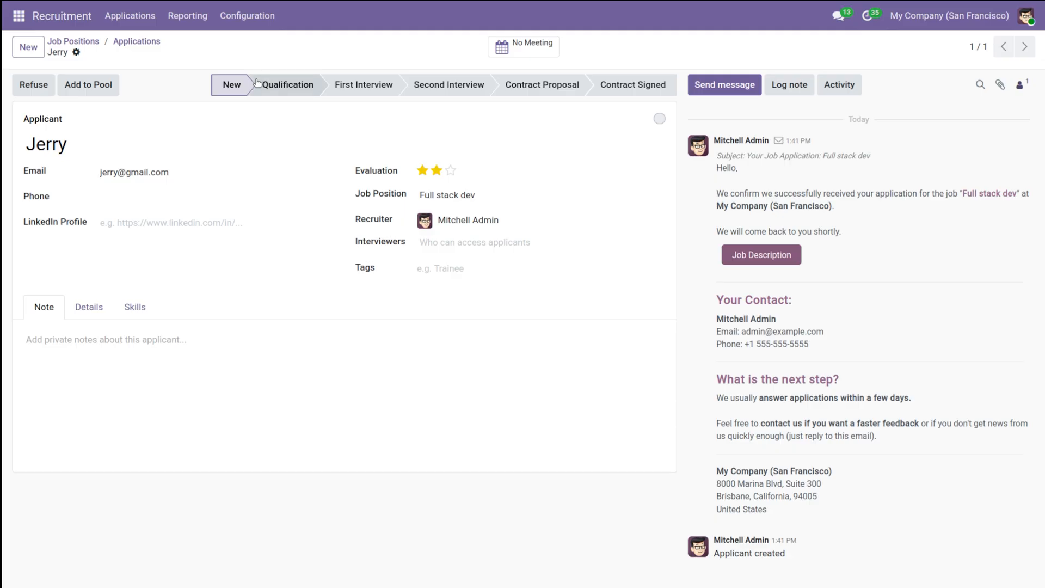
Step: Return to the applications pipeline and move the new applicant through First Interview to the Contract Signed stage
left_click(131, 46)
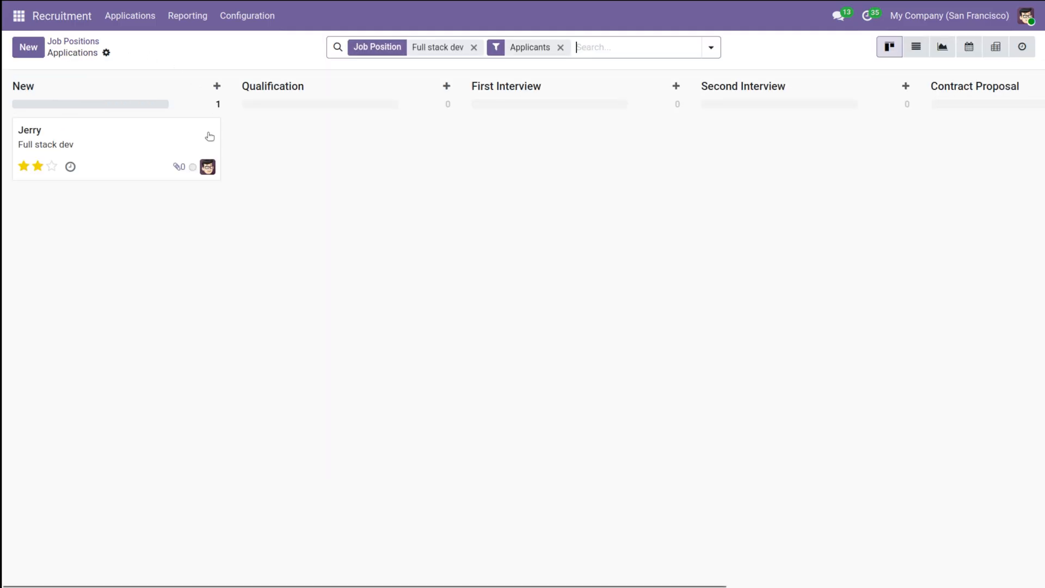
left_click_drag(104, 150, 562, 166)
scroll(595, 276, "right", 10)
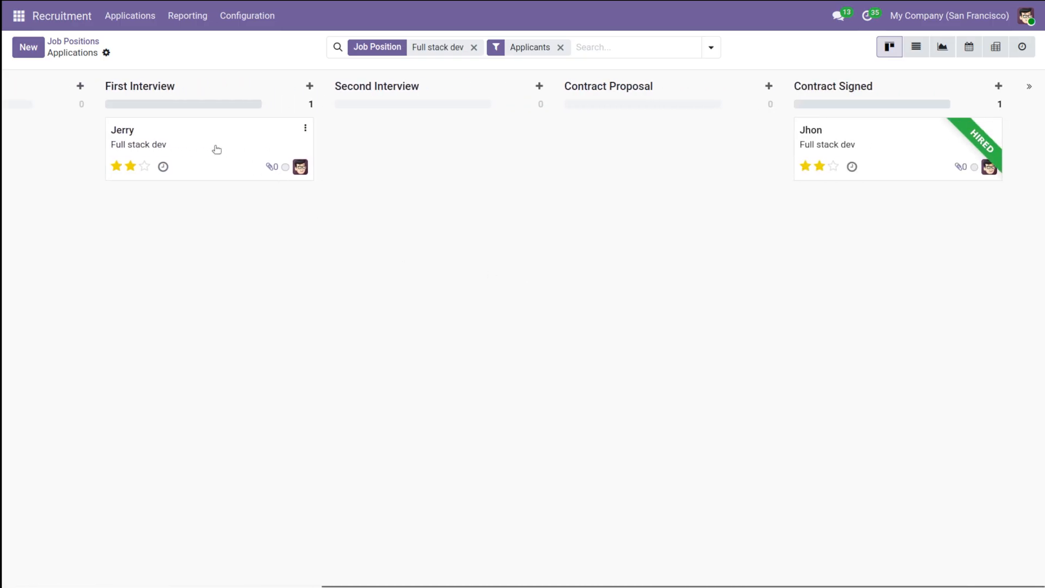
left_click_drag(186, 142, 873, 215)
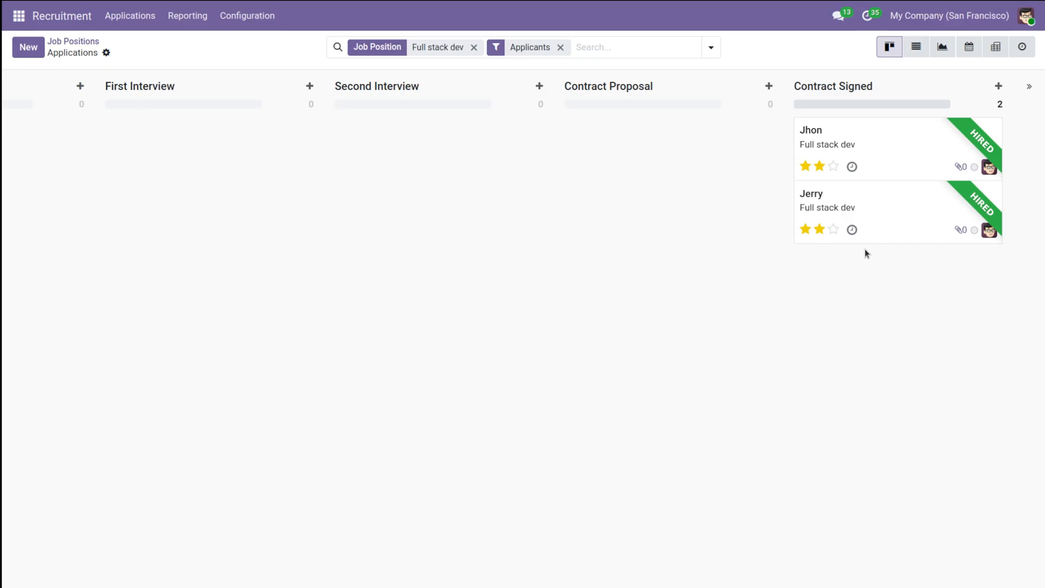
Step: Open the most recently hired Full stack dev applicant's record and add the Manager tag
left_click(908, 198)
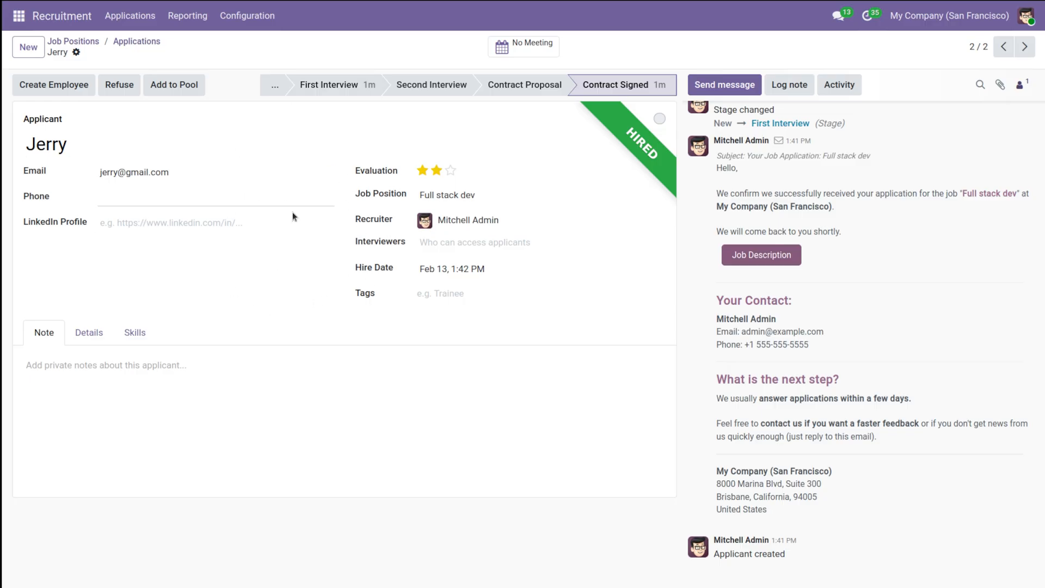
left_click(443, 297)
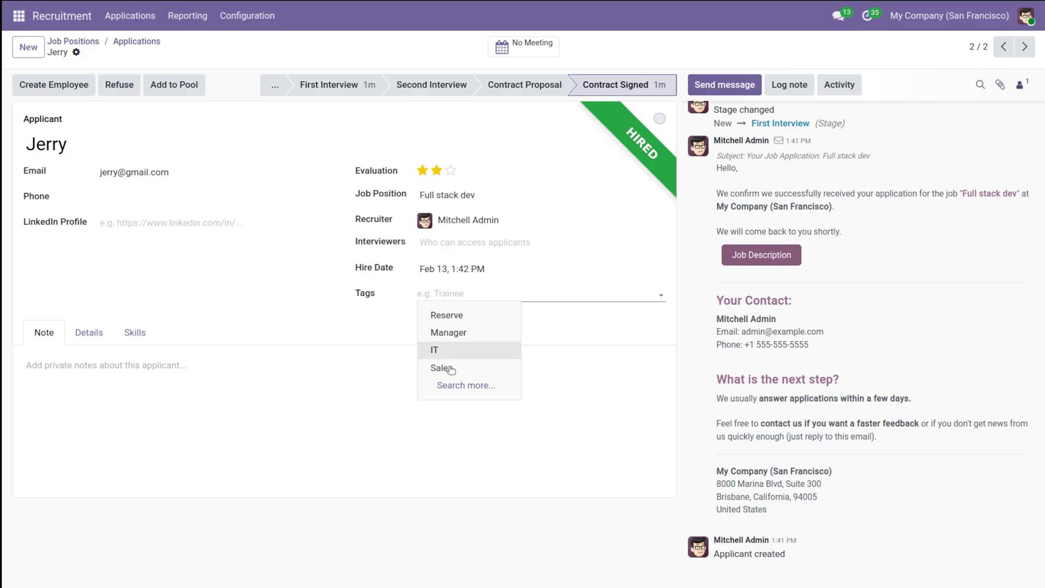
left_click(462, 333)
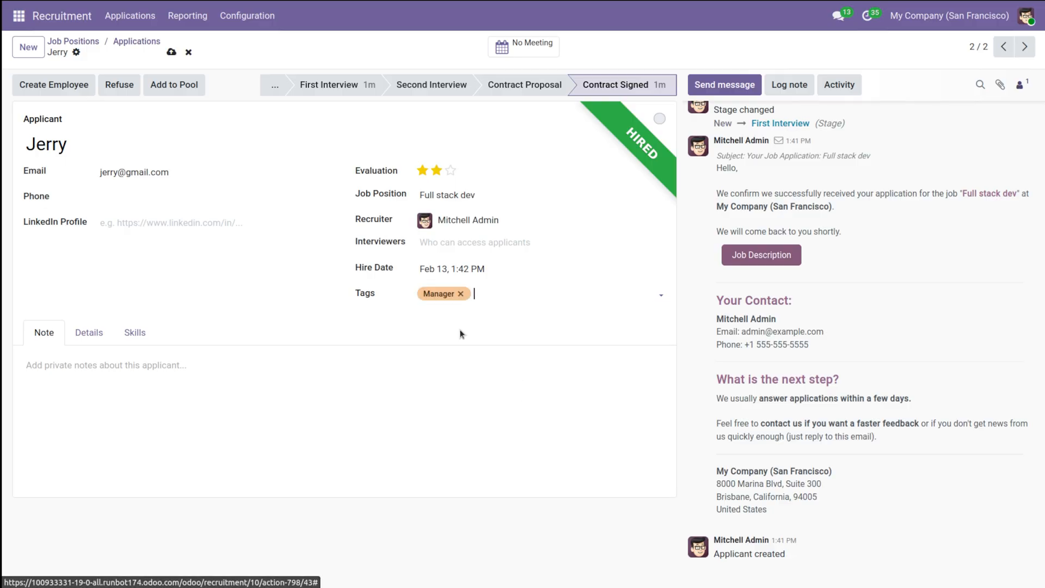
Step: Add the language skill English at level A1 to the applicant's skills
left_click(85, 344)
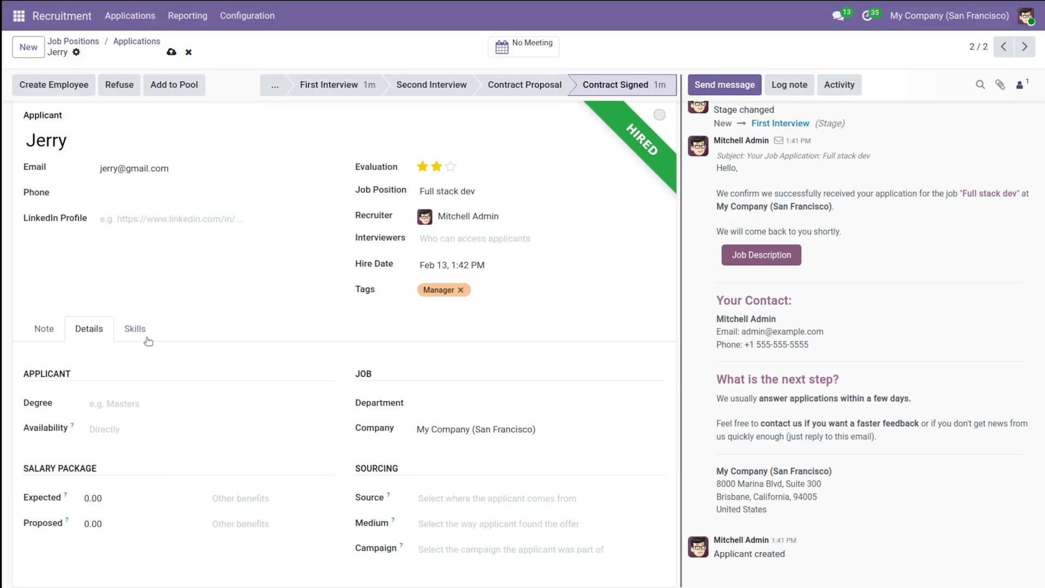
left_click(140, 329)
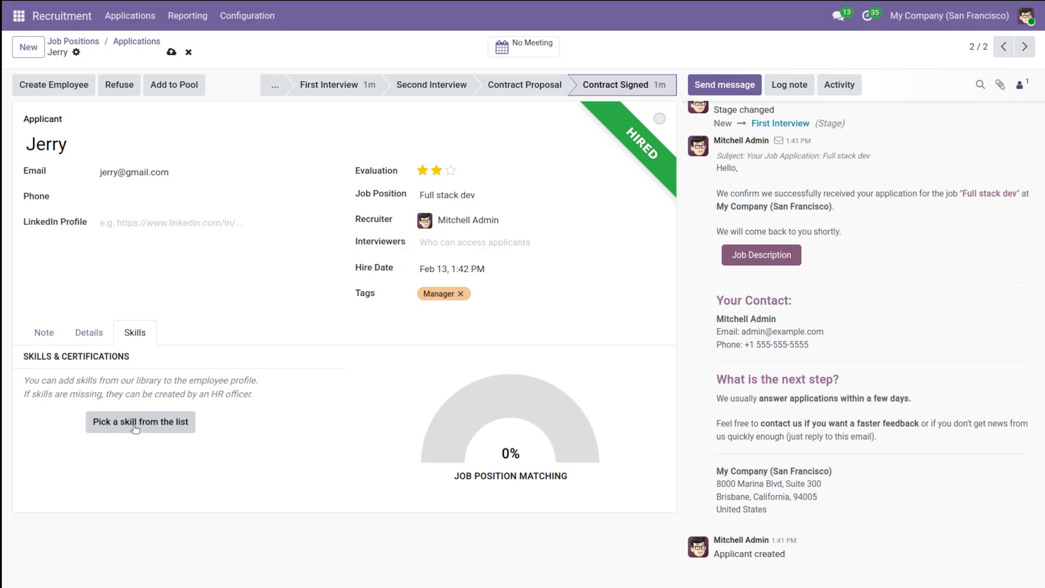
left_click(135, 427)
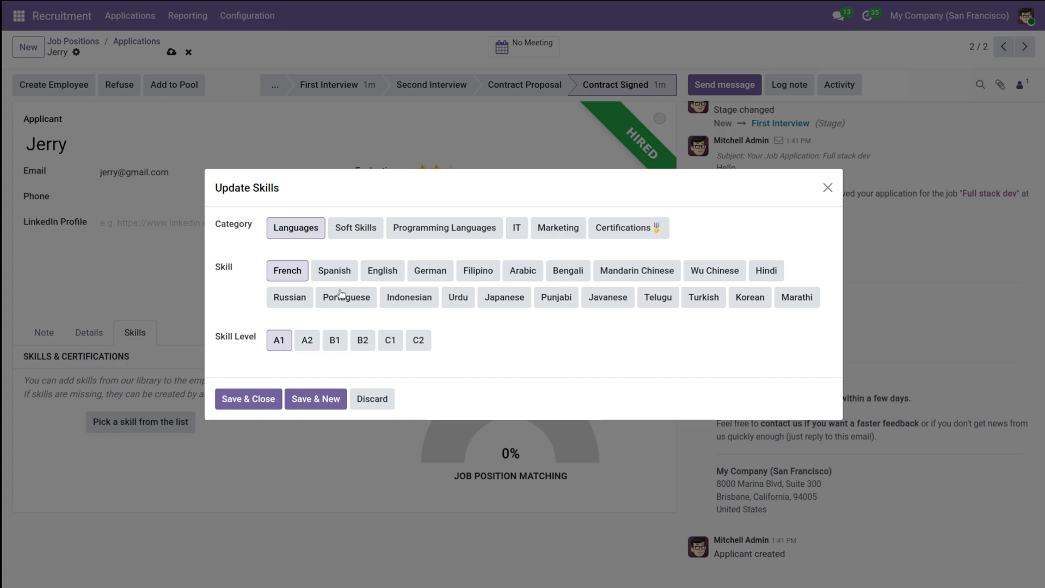
left_click(392, 269)
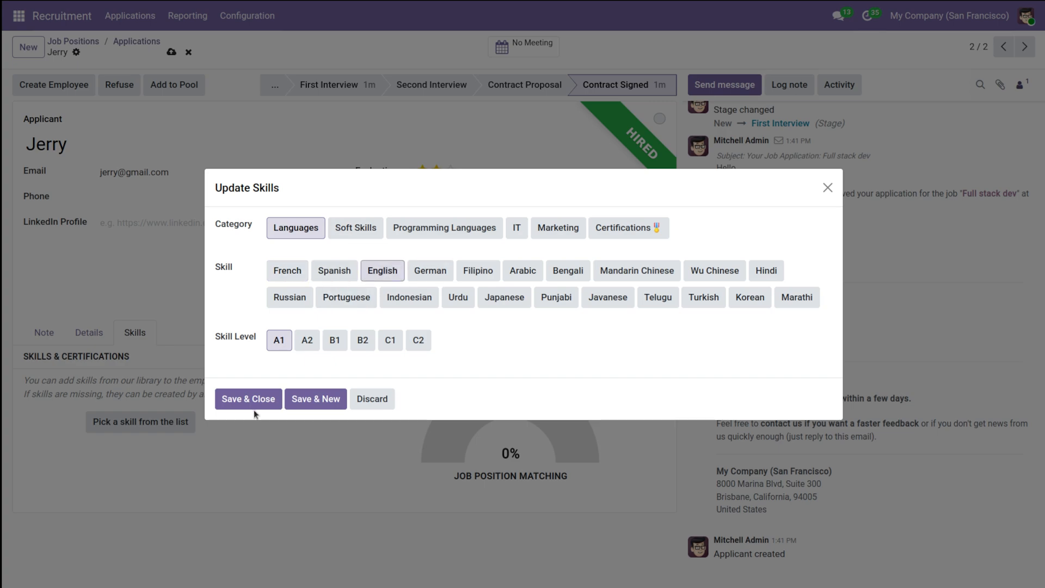
left_click(249, 399)
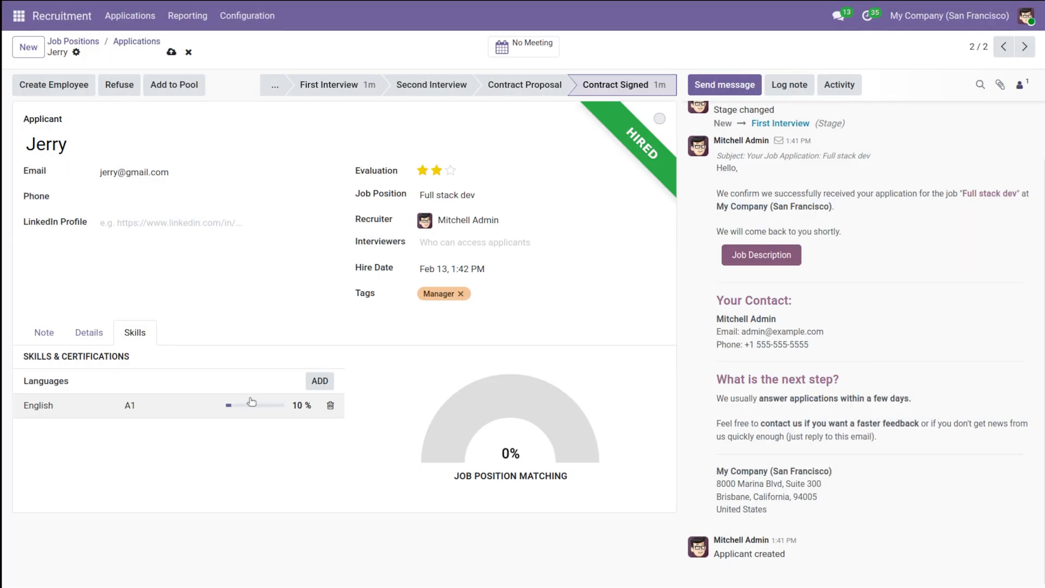
Step: Add the soft skill Communication at the Advanced level to the applicant, without adding any further skill
left_click(319, 381)
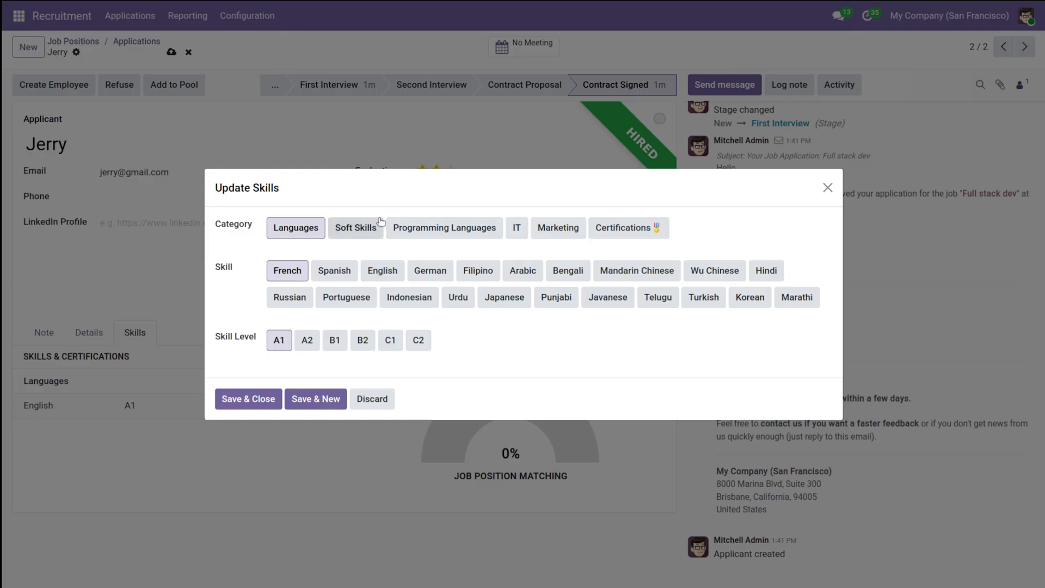
left_click(364, 225)
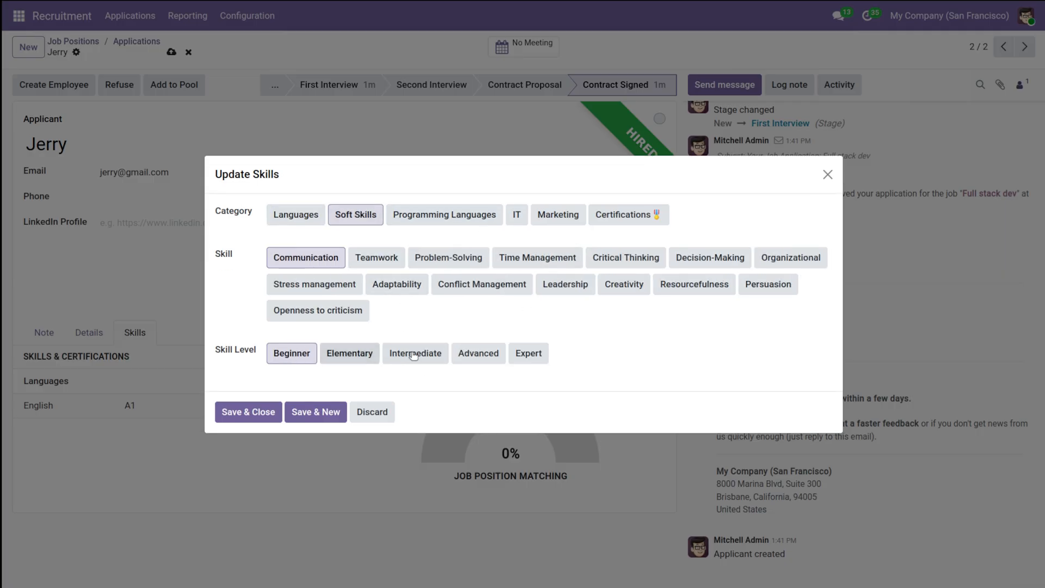
left_click(460, 355)
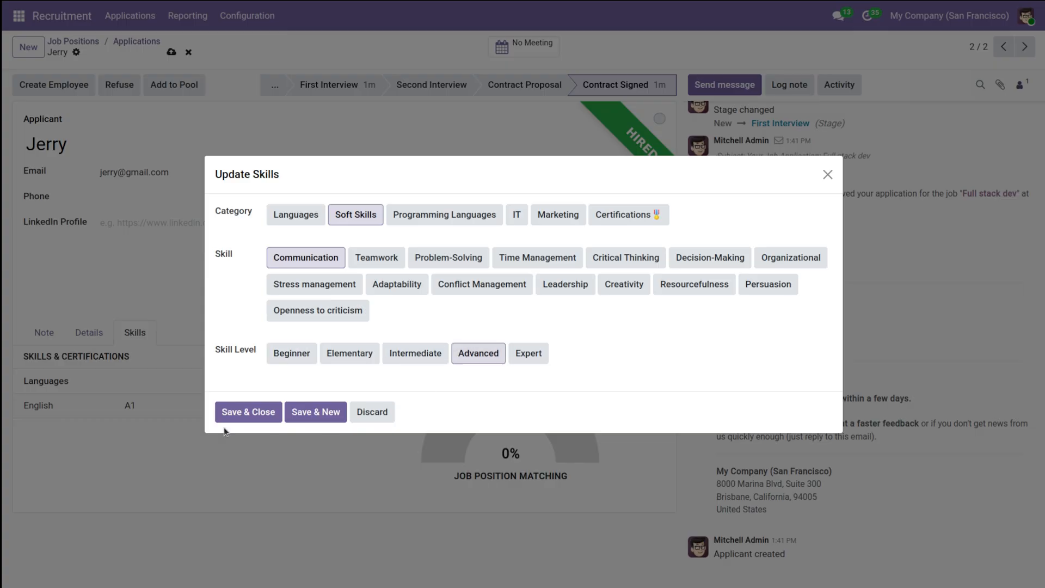
left_click(328, 414)
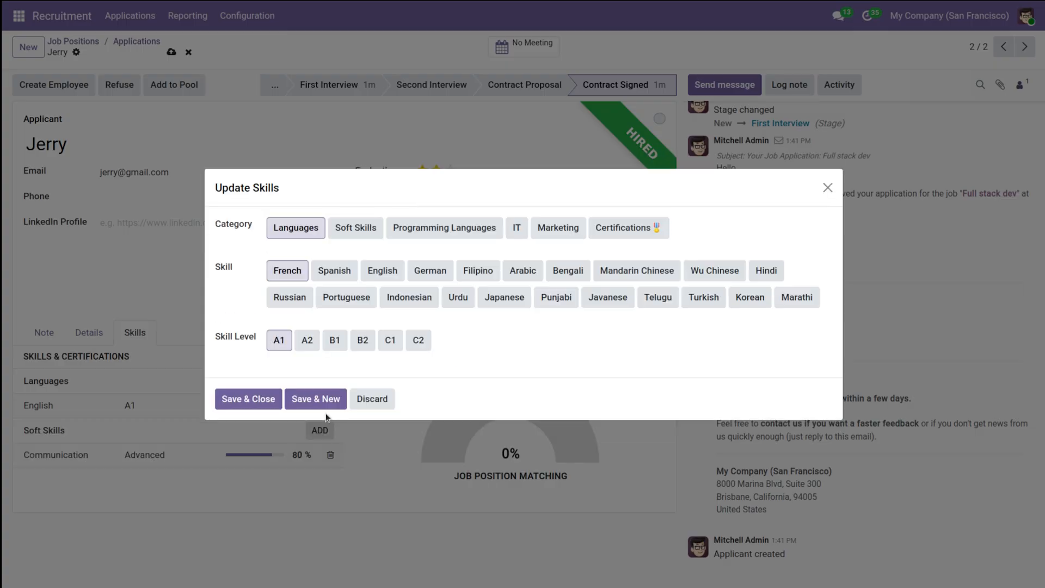
left_click(376, 399)
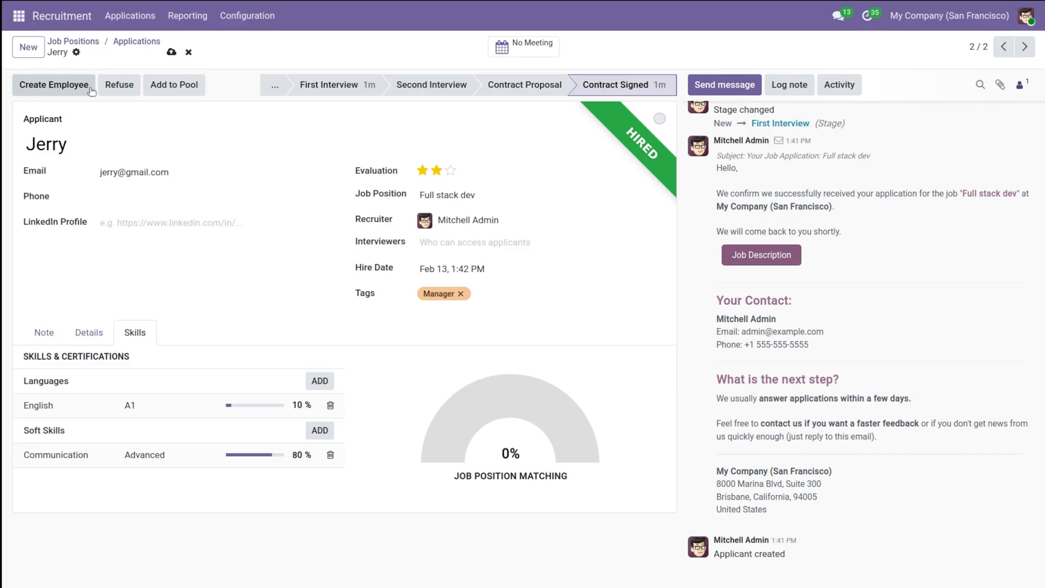
Step: Create an employee from the hired applicant and look through the new employee record
left_click(67, 87)
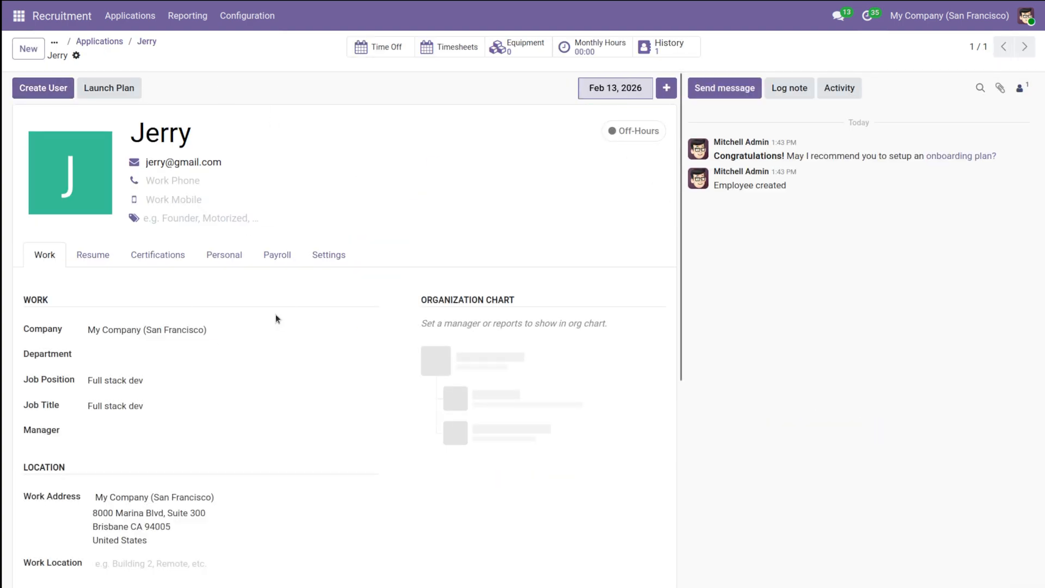
scroll(275, 315, "down", 5)
scroll(276, 316, "up", 5)
Step: Open the new employee's record in the Employees app and set the department to Management / Administration / Engineering
left_click(18, 16)
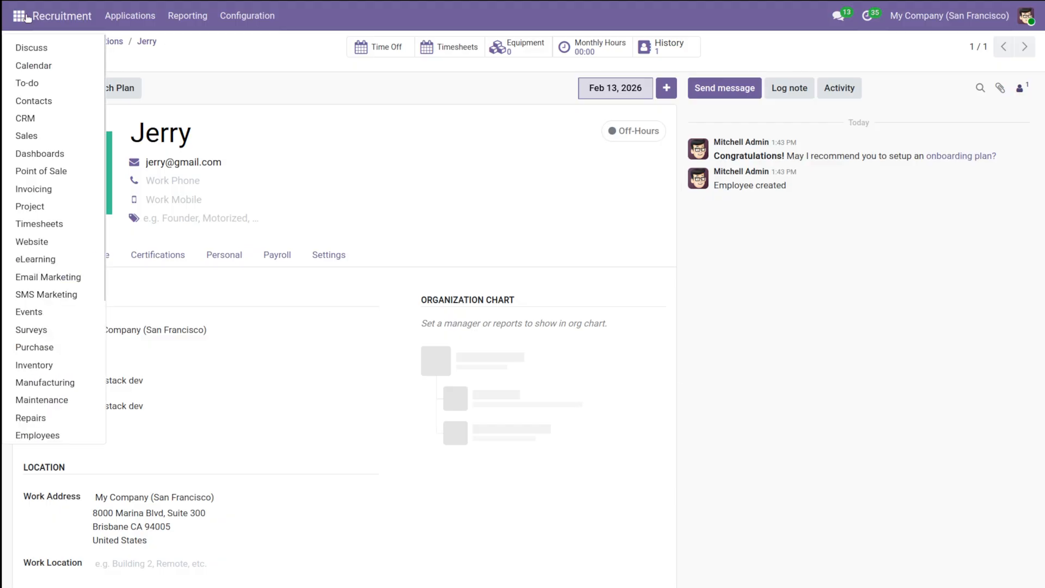
scroll(54, 277, "down", 2)
scroll(54, 278, "down", 2)
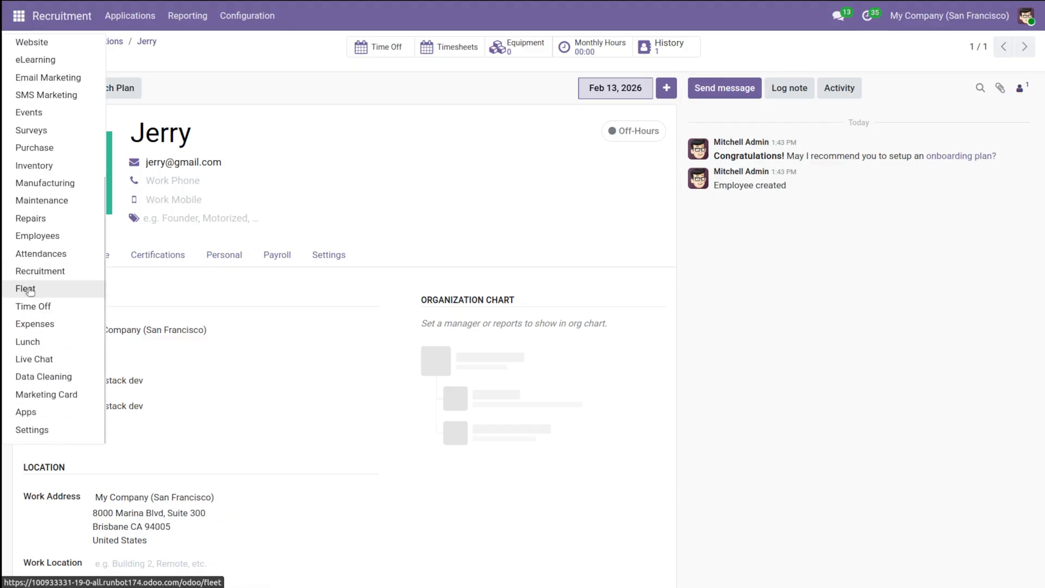
left_click(37, 236)
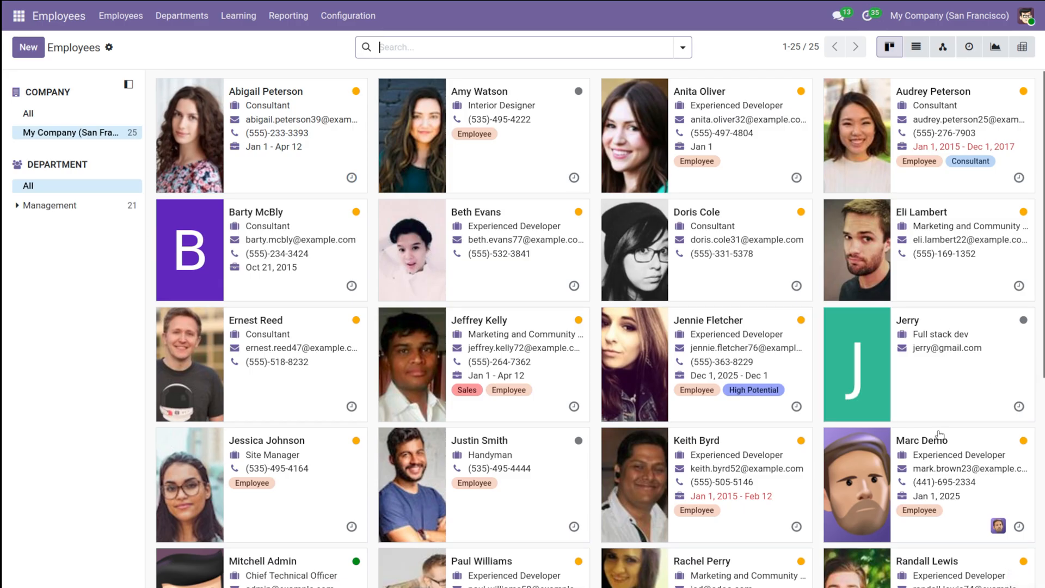
left_click(924, 398)
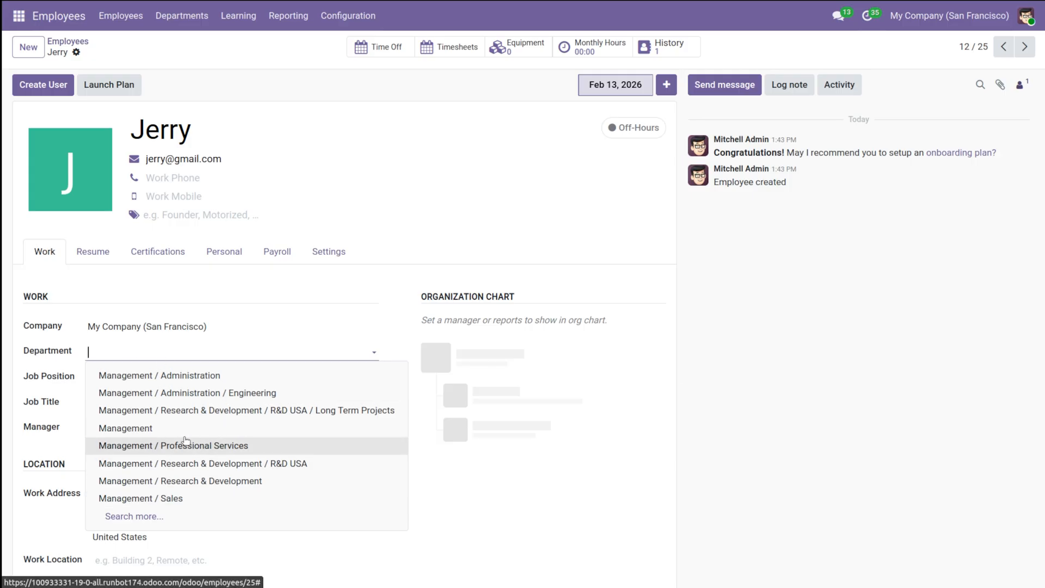
left_click(194, 393)
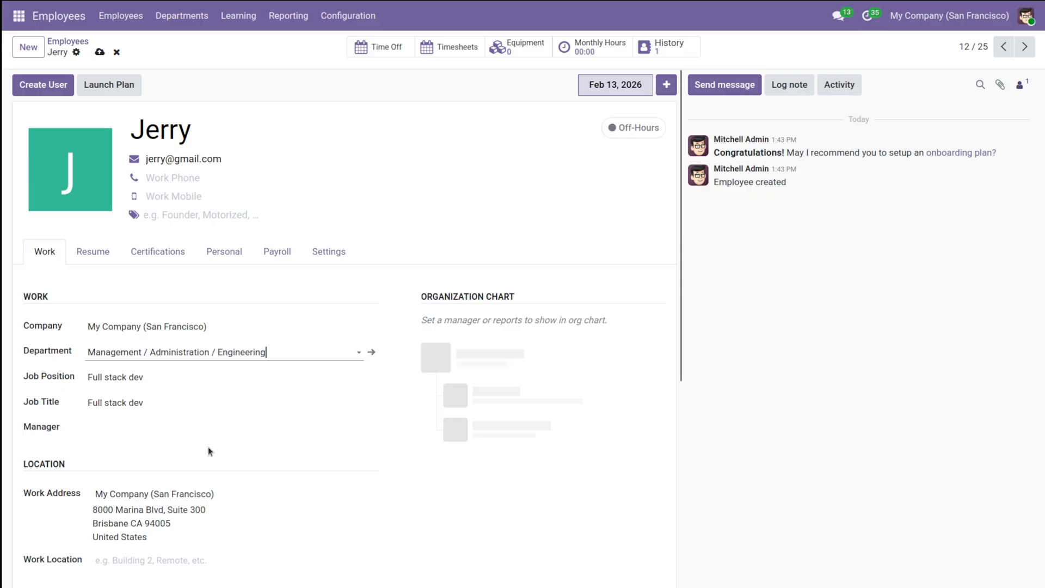
Step: Switch the employee's department to Management / Sales and back to Management / Administration / Engineering
scroll(203, 445, "down", 1)
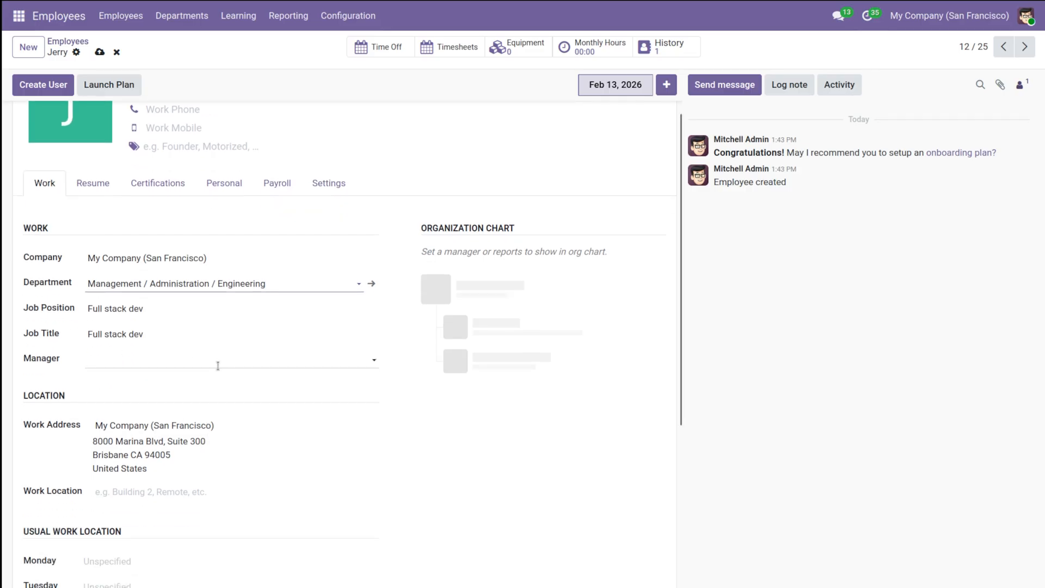
scroll(218, 366, "down", 2)
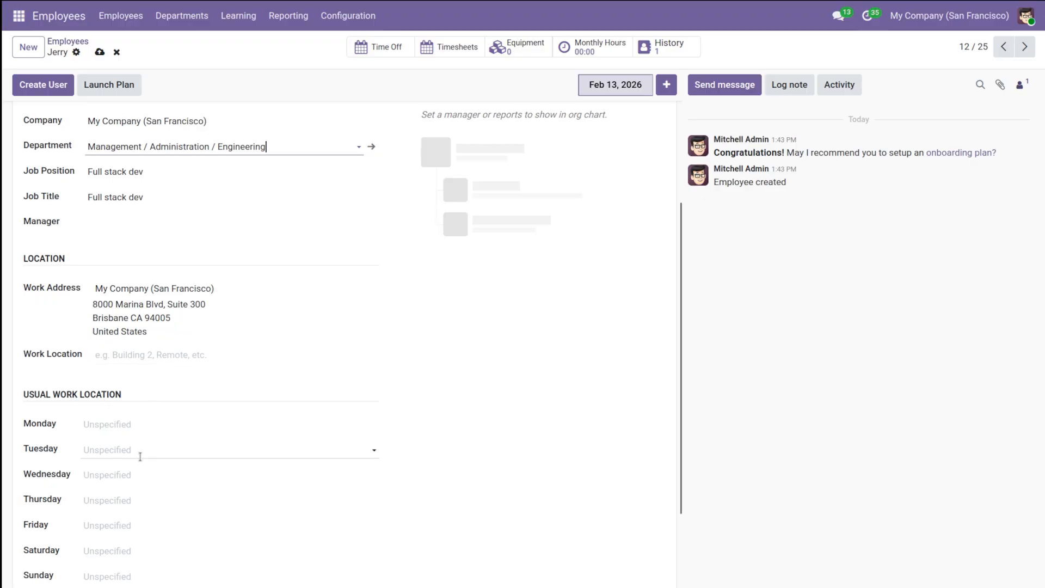
scroll(139, 456, "down", 2)
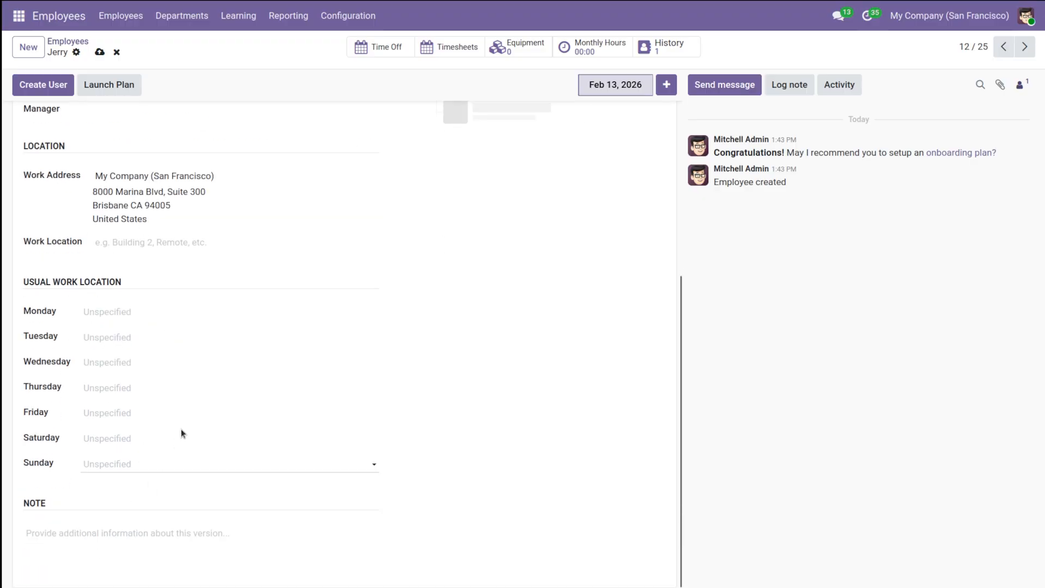
scroll(106, 467, "up", 6)
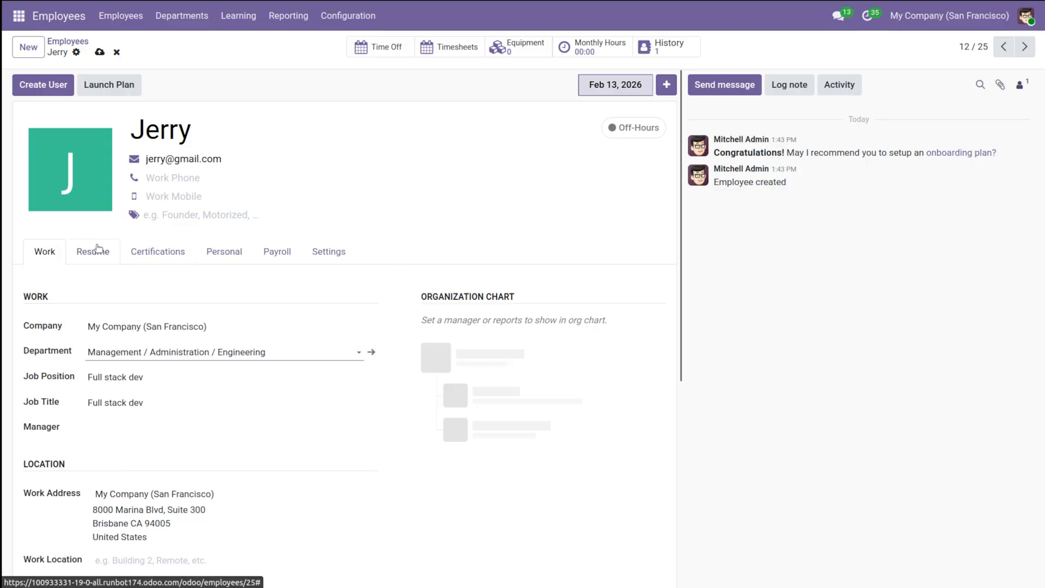
left_click(292, 352)
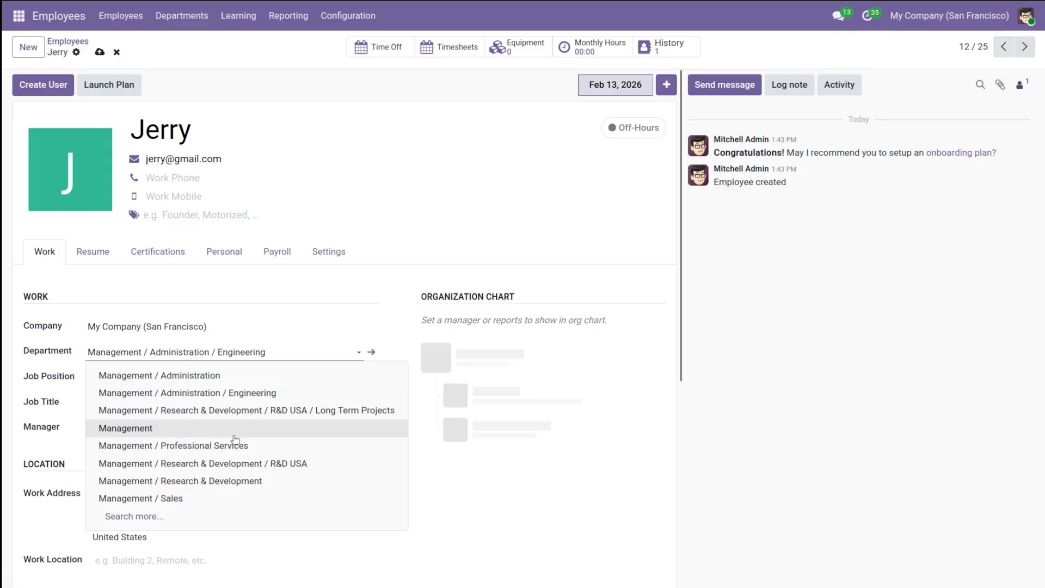
left_click(206, 498)
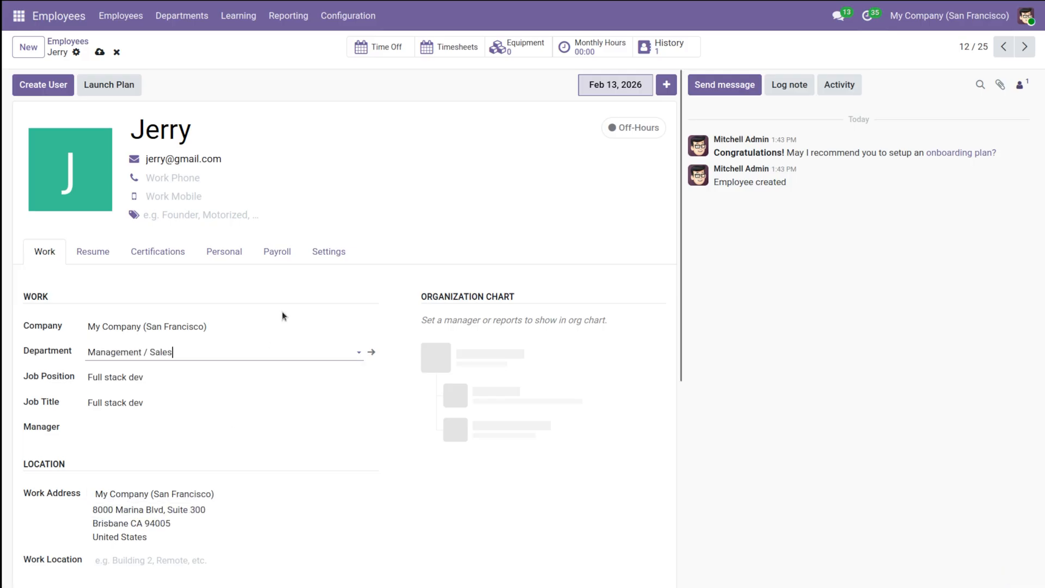
left_click(234, 353)
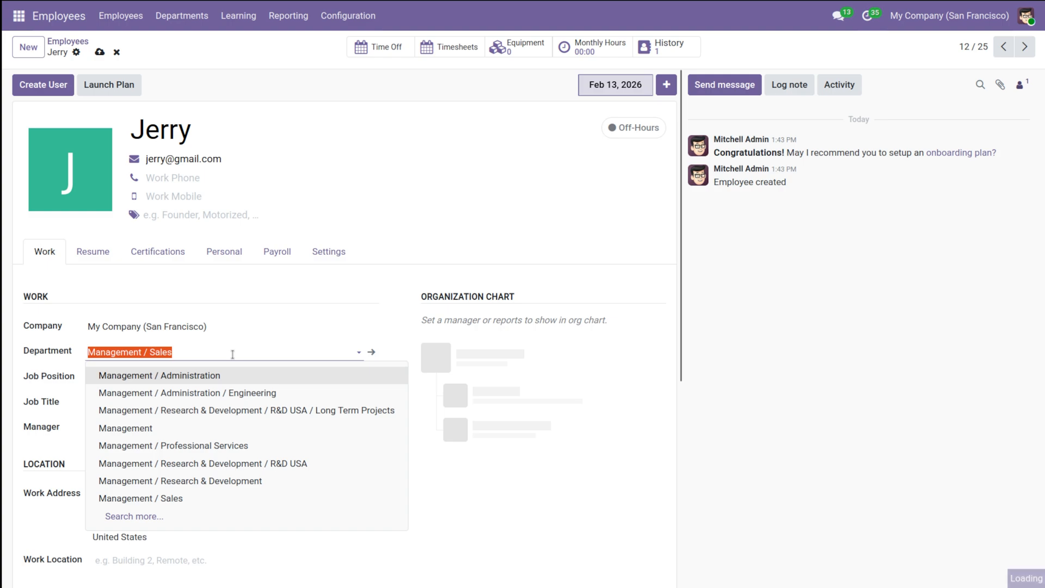
left_click(196, 394)
left_click(360, 295)
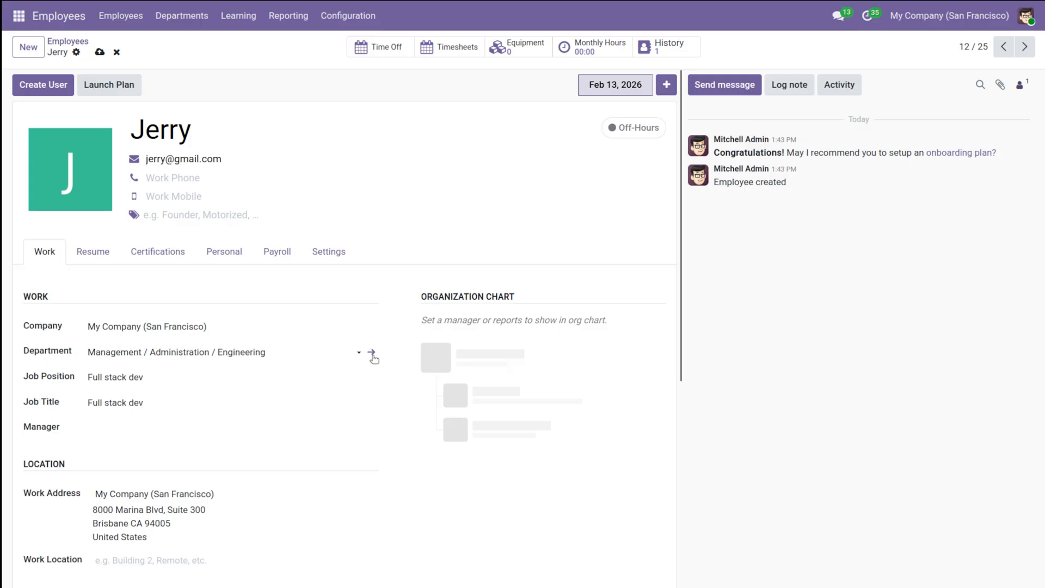
Step: View the Engineering department's record from the employee form and return to the employee
left_click(373, 355)
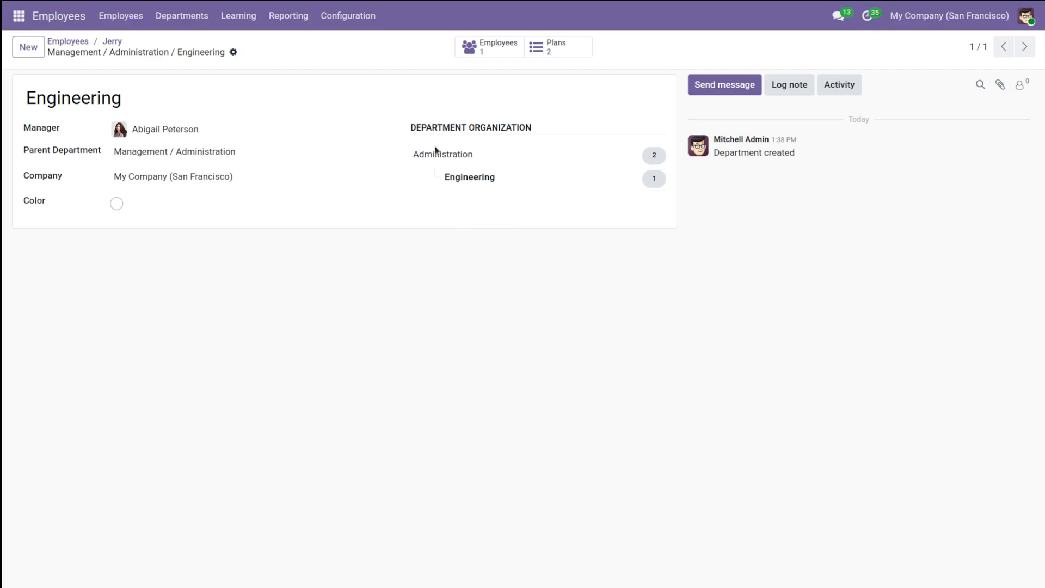
left_click(112, 41)
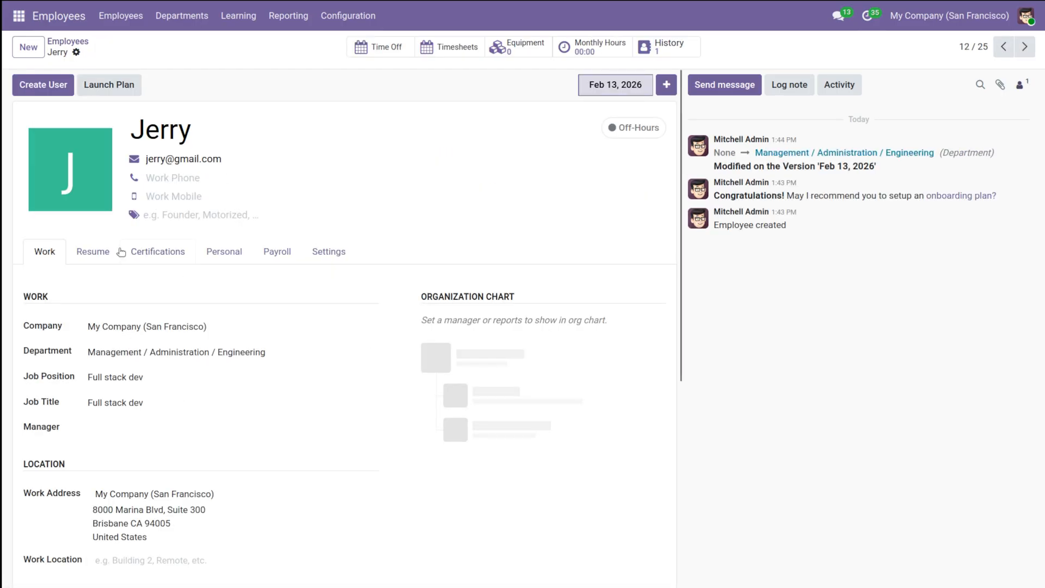
Step: Add the language skill Hindi at level C1 to the employee's resume
left_click(83, 253)
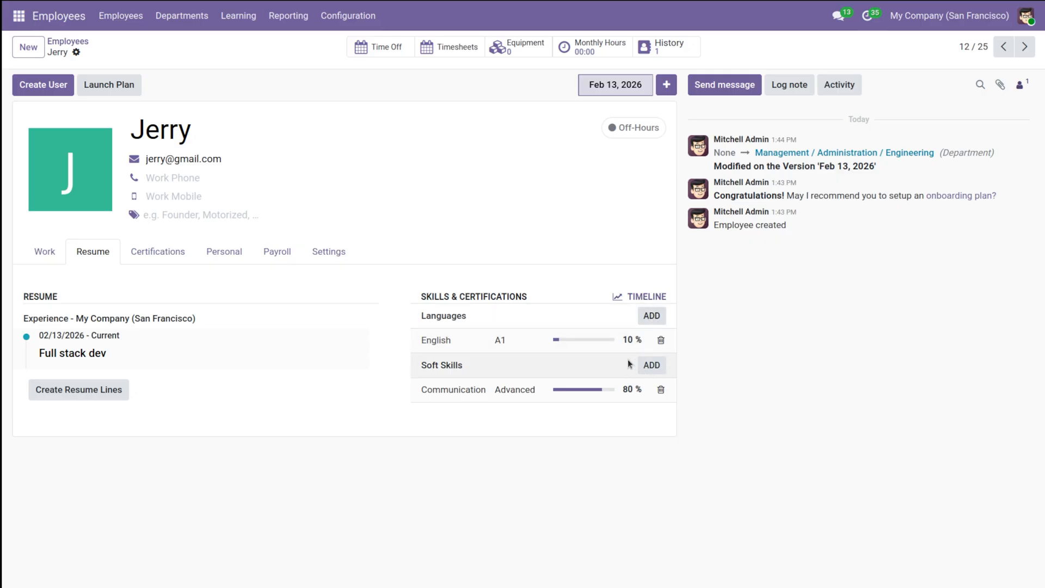
left_click(651, 317)
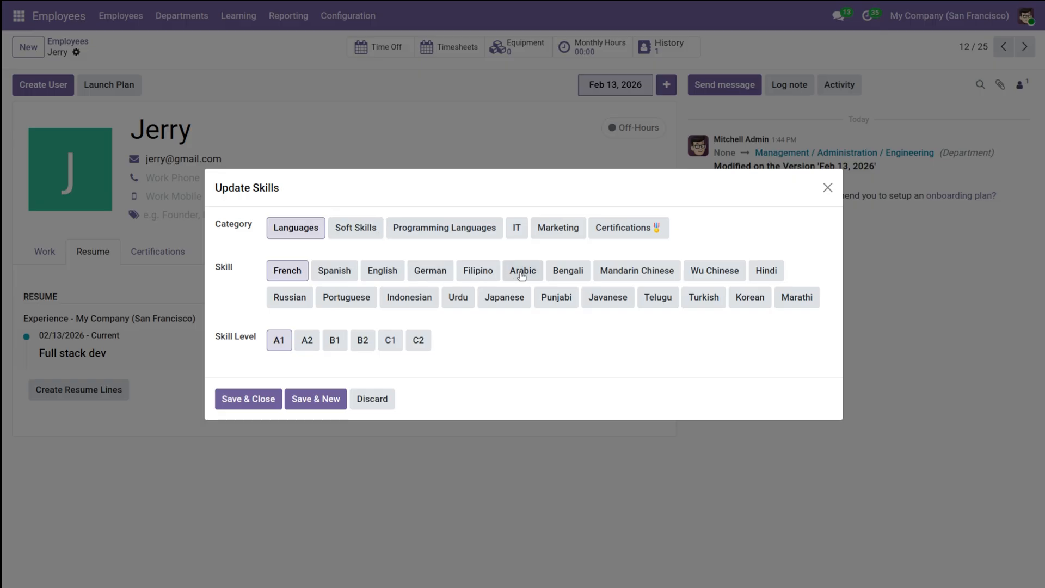
left_click(766, 270)
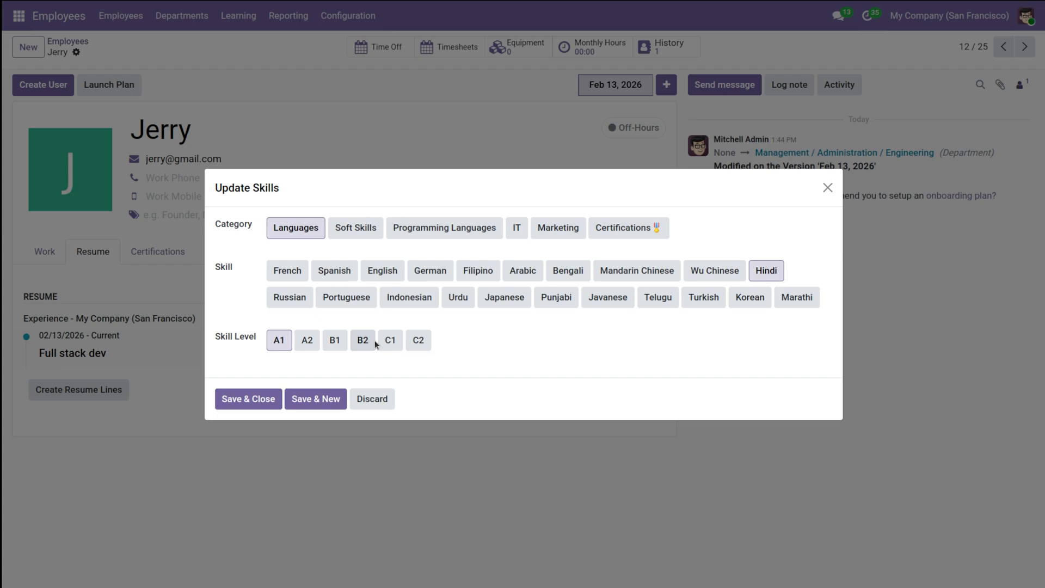
left_click(390, 340)
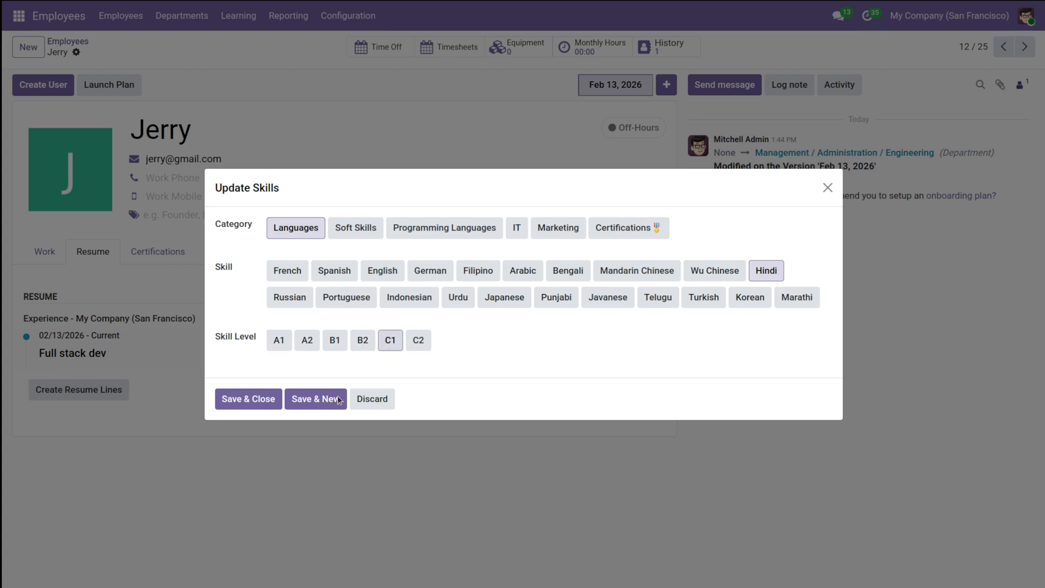
left_click(262, 402)
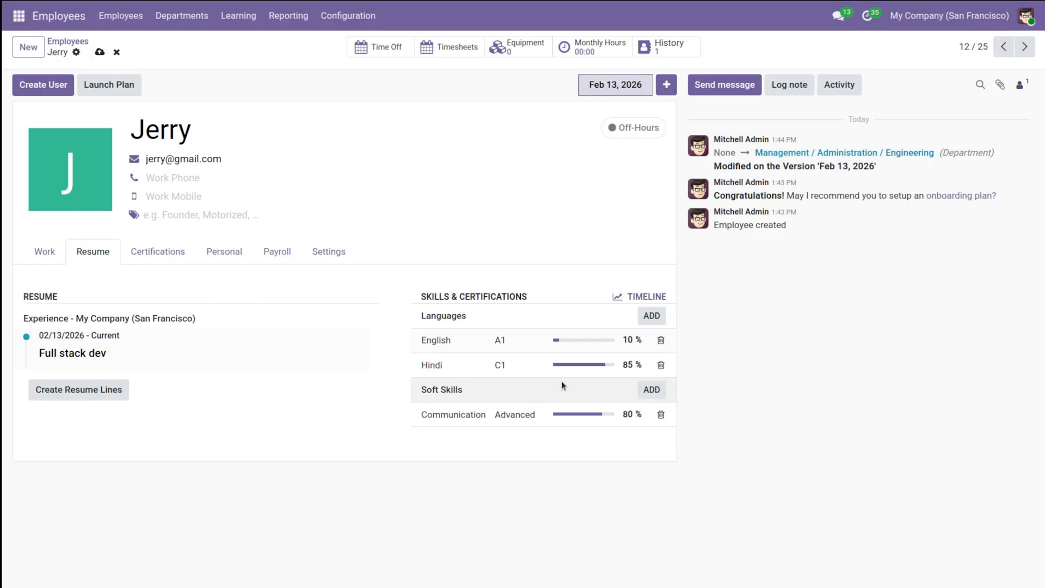
Step: Set the employee's English language skill to level C2 and save it
left_click(508, 341)
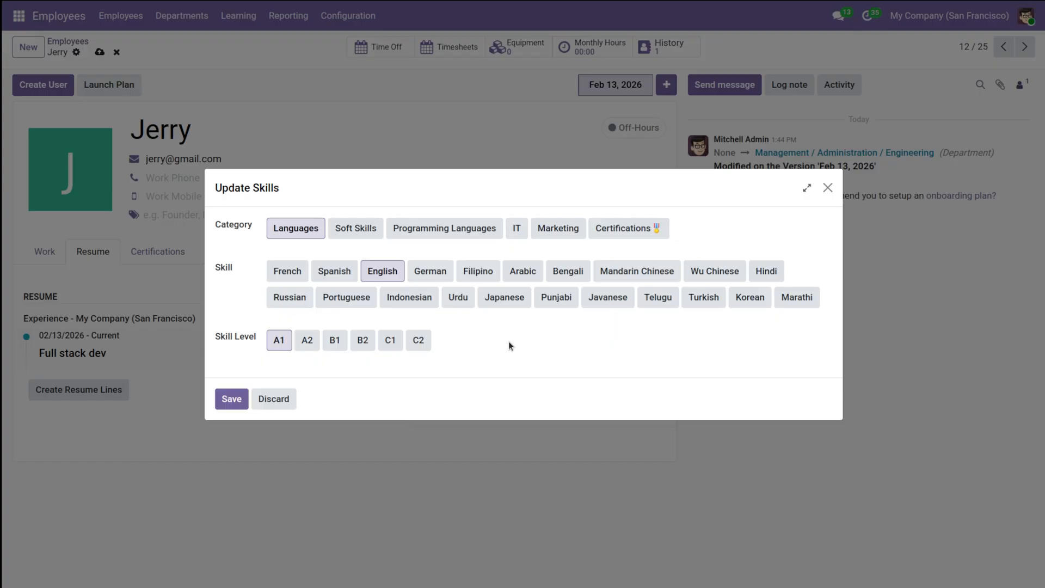
left_click(419, 341)
left_click(233, 400)
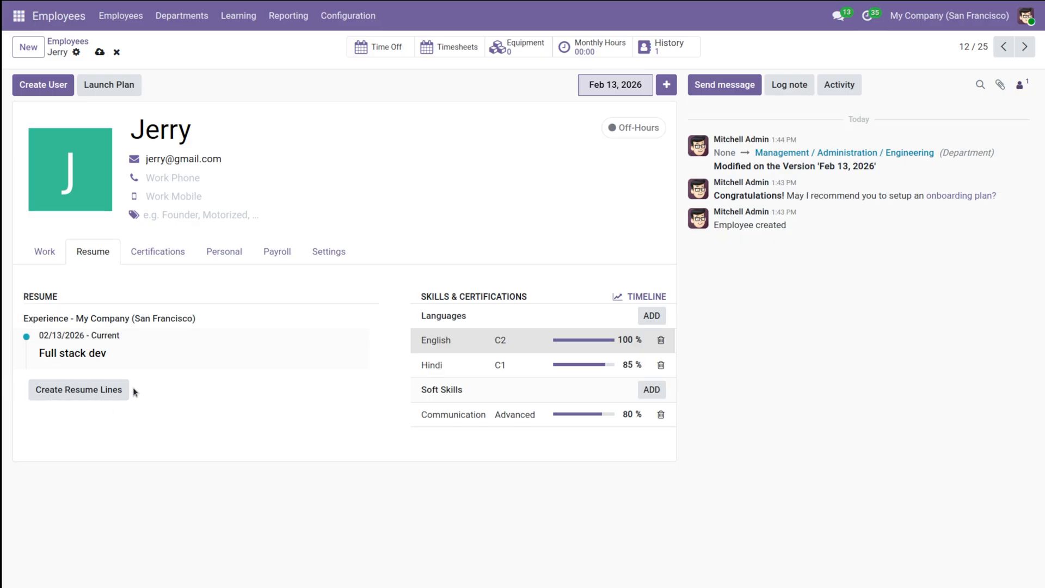
Step: Review the employee's certifications, personal details, payroll and settings, finishing at the resume
left_click(166, 252)
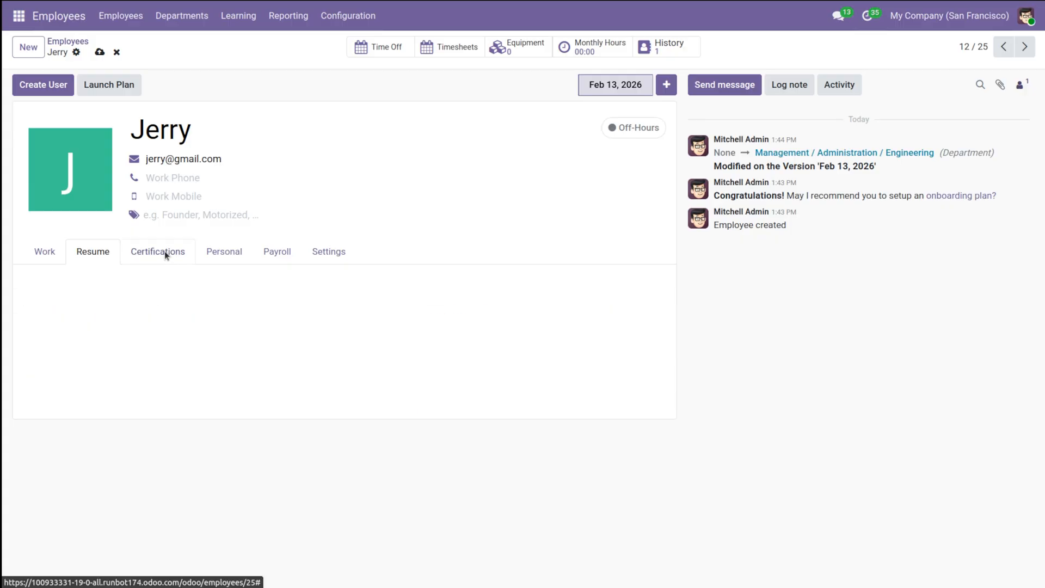
left_click(217, 253)
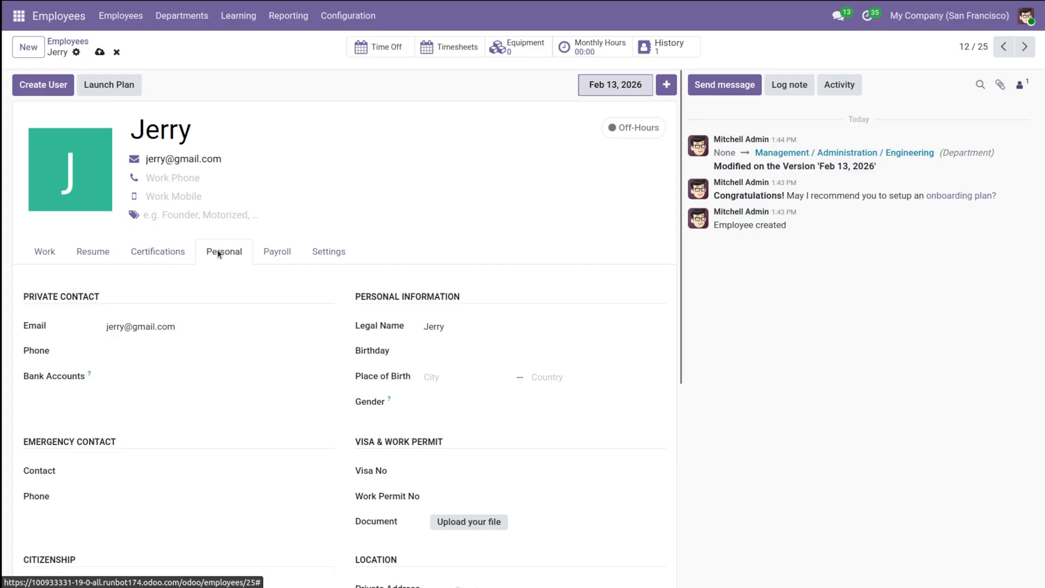
left_click(280, 249)
left_click(321, 251)
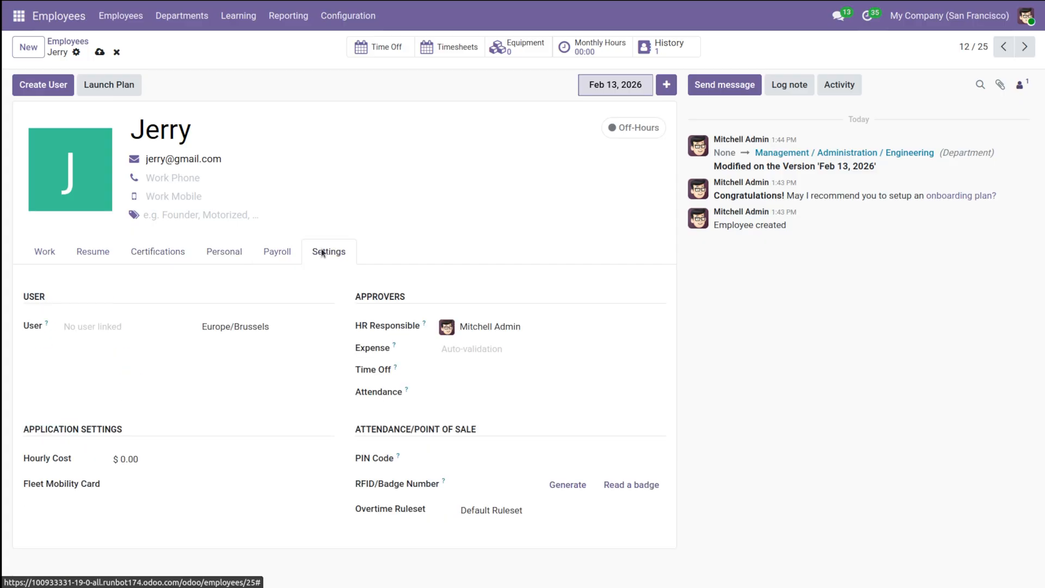
left_click(80, 253)
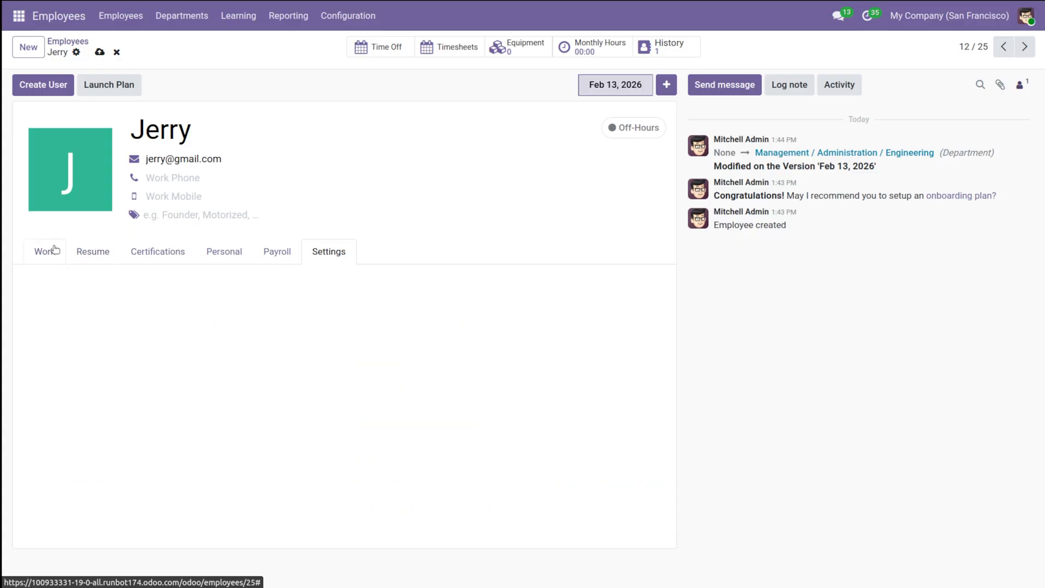
Step: Examine the employee's work details, usual work locations and the options available for Work Location, leaving the field empty
left_click(55, 250)
scroll(214, 378, "down", 4)
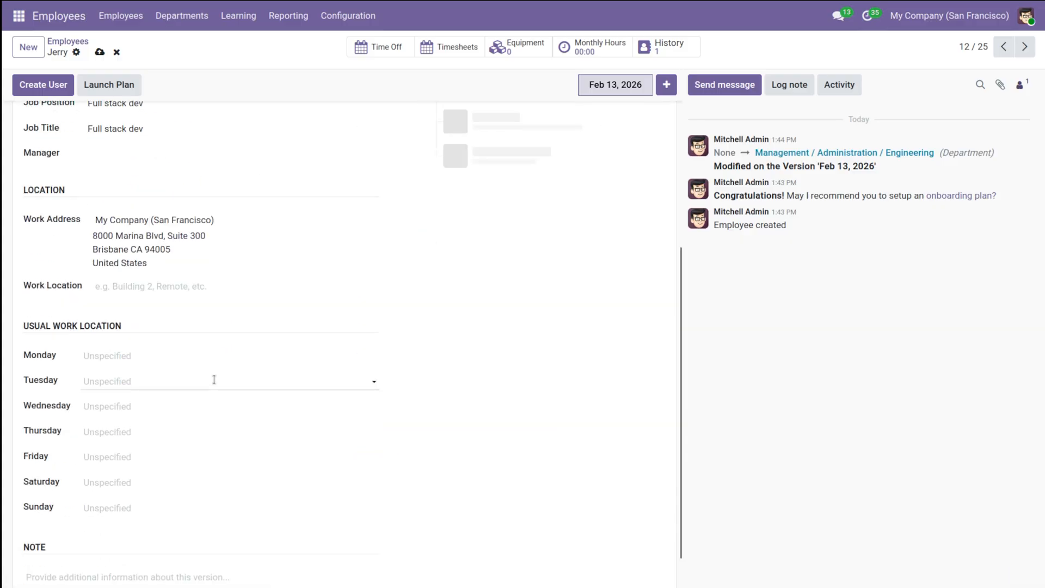
scroll(60, 229, "up", 5)
scroll(60, 230, "down", 5)
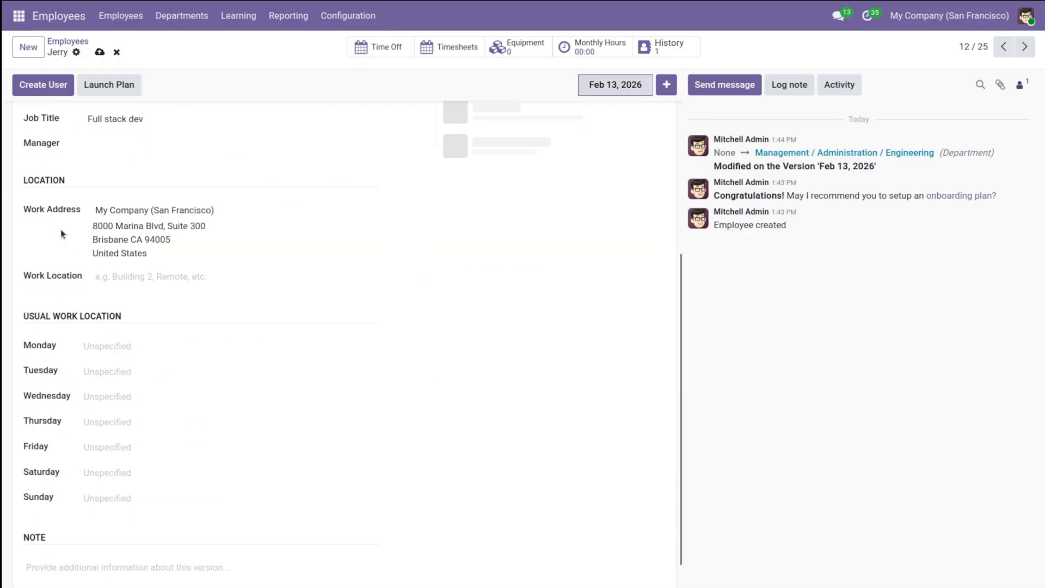
scroll(60, 230, "down", 1)
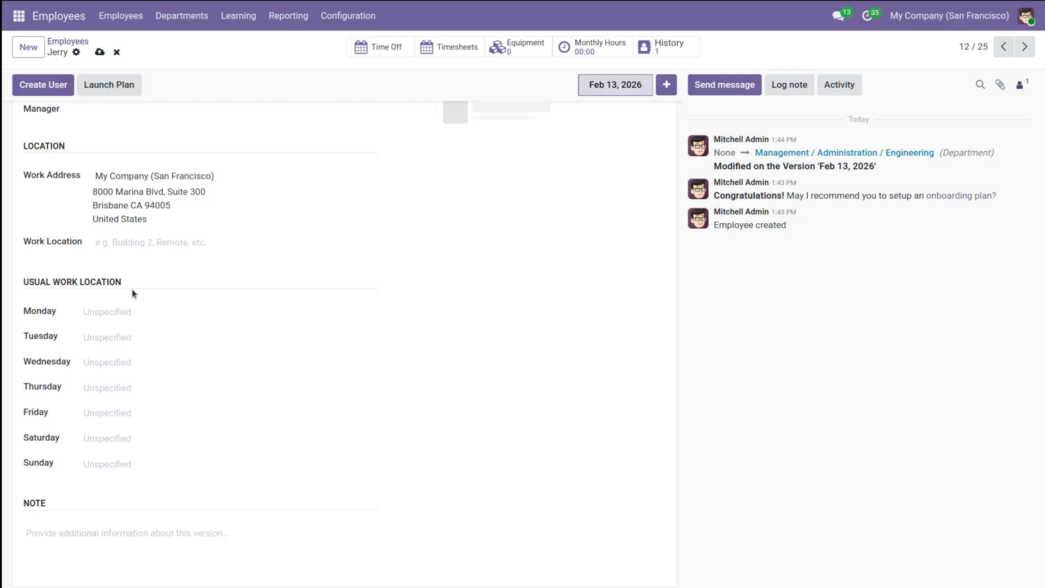
left_click(116, 245)
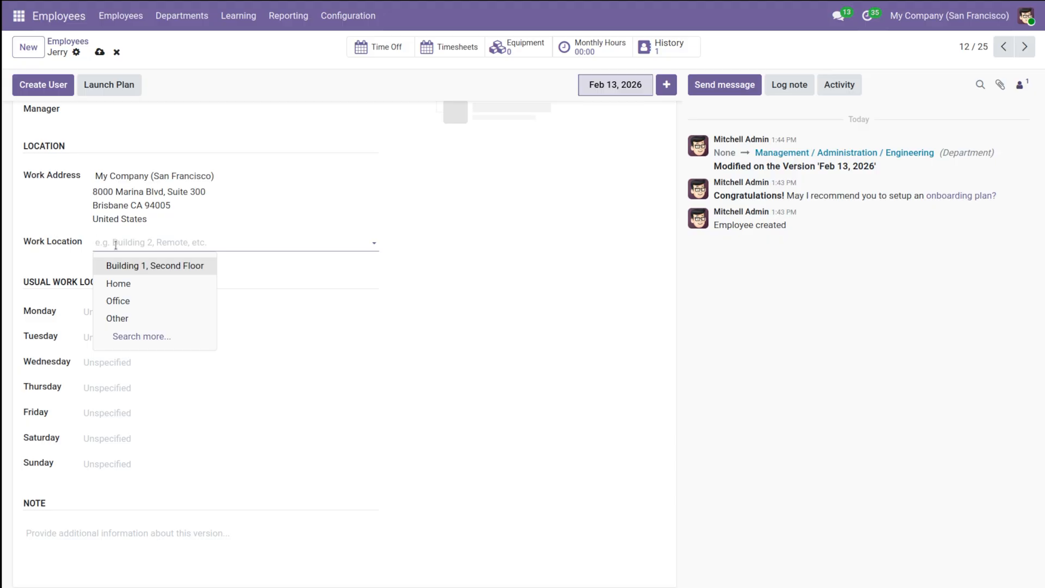
left_click(316, 274)
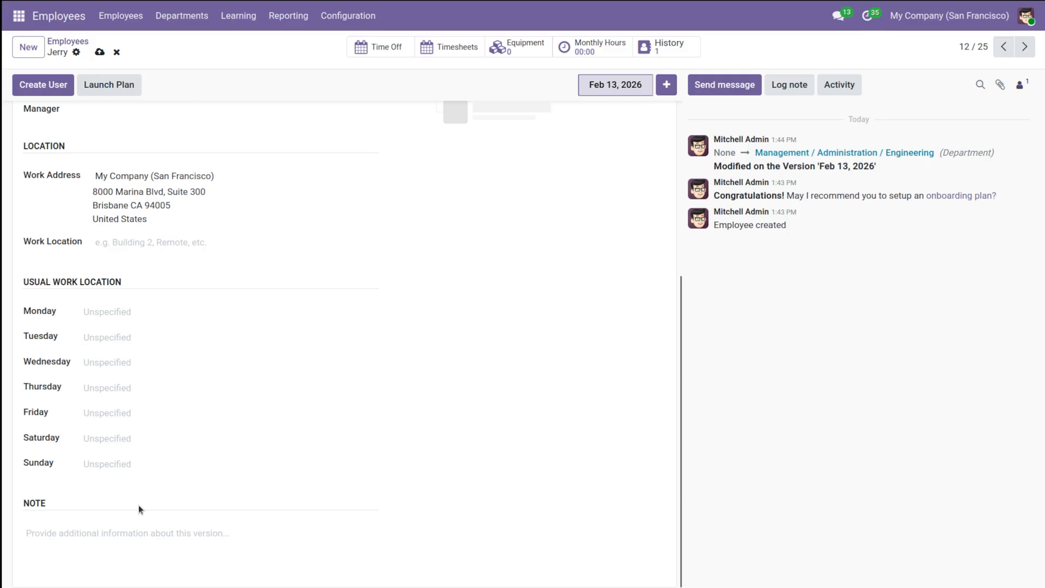
Step: Save the employee's record and return to the list of all employees
scroll(161, 335, "up", 6)
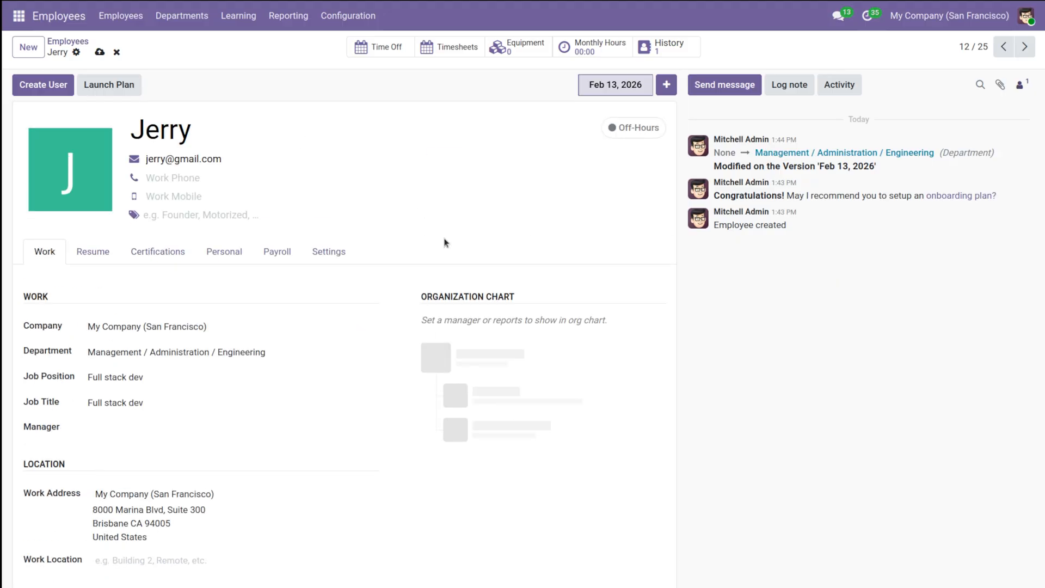
left_click(101, 53)
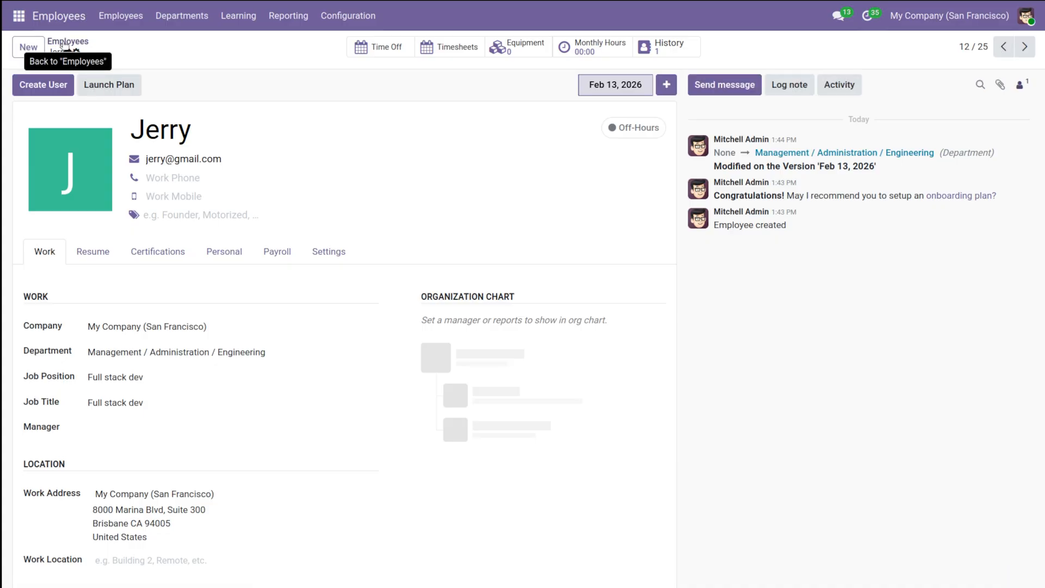
left_click(63, 44)
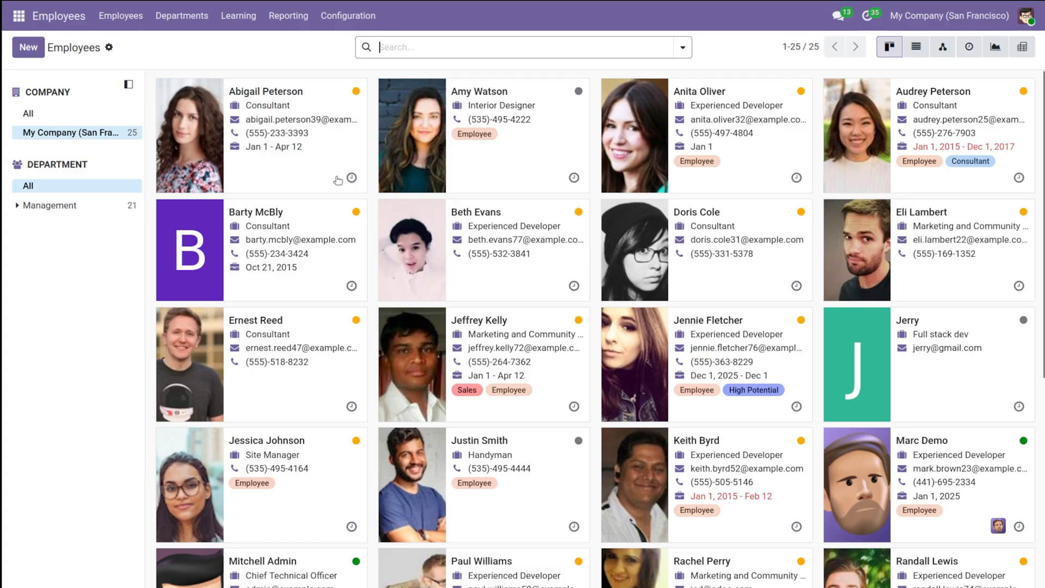
Step: View the record of the first consultant in the employee list and return to the list
left_click(355, 94)
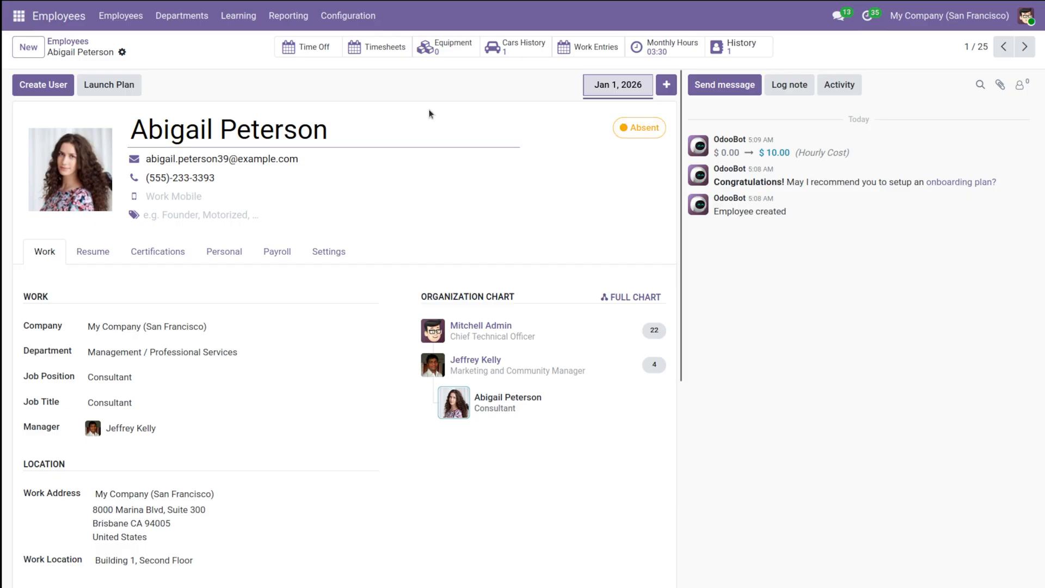
left_click(73, 46)
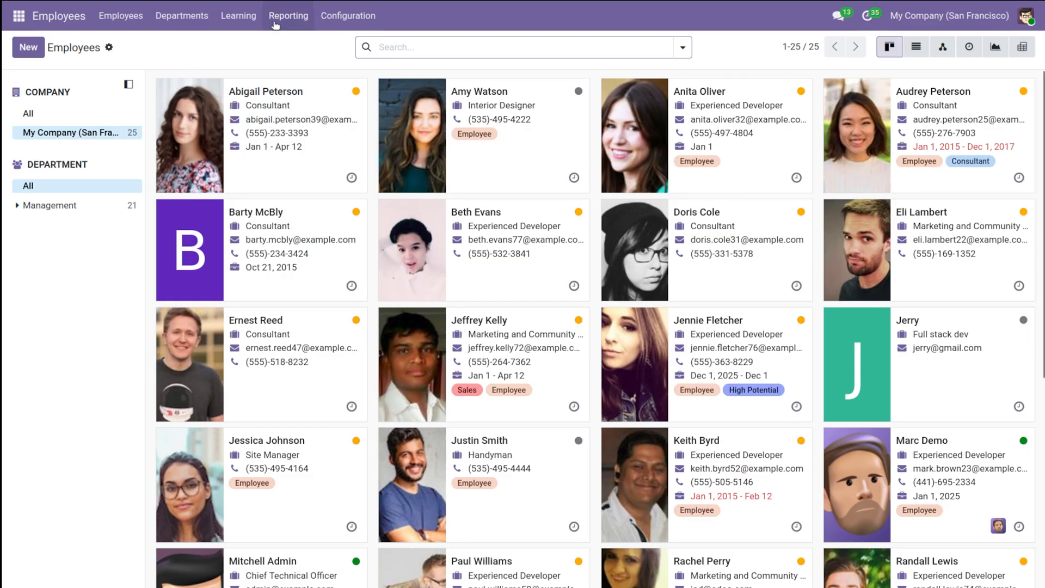
Step: Open the configuration settings for employees
left_click(337, 18)
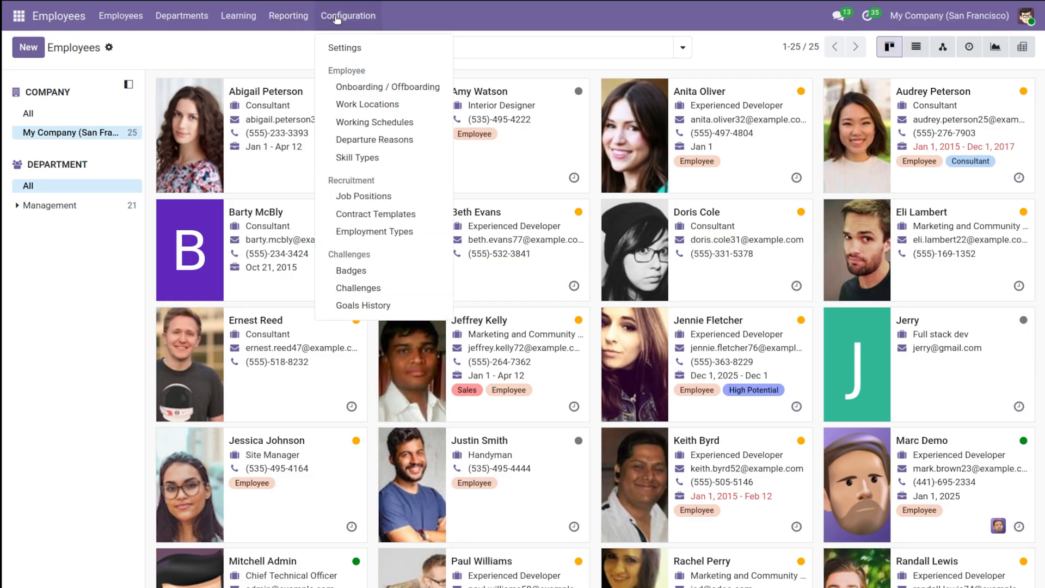
left_click(348, 49)
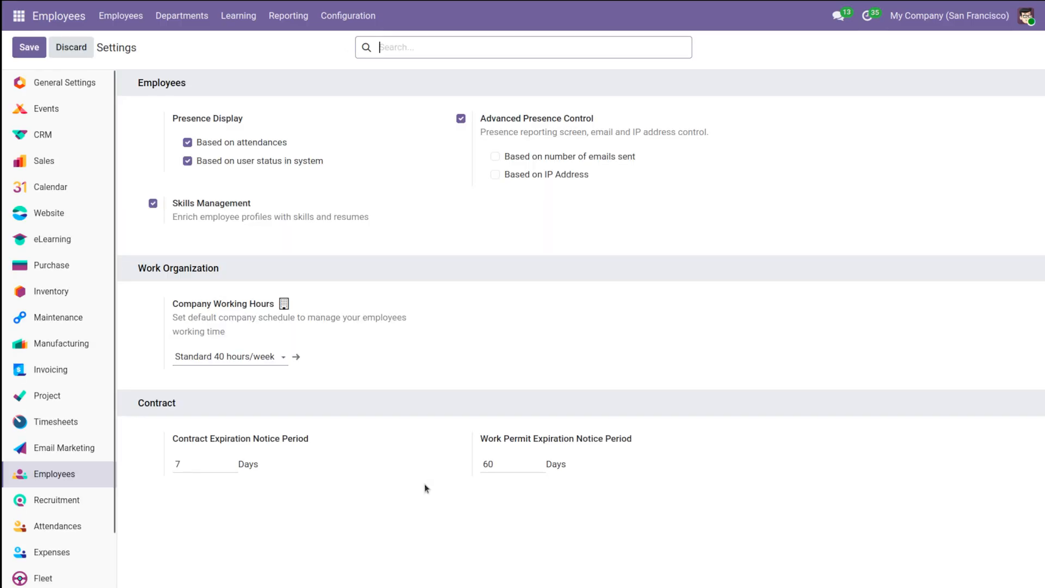